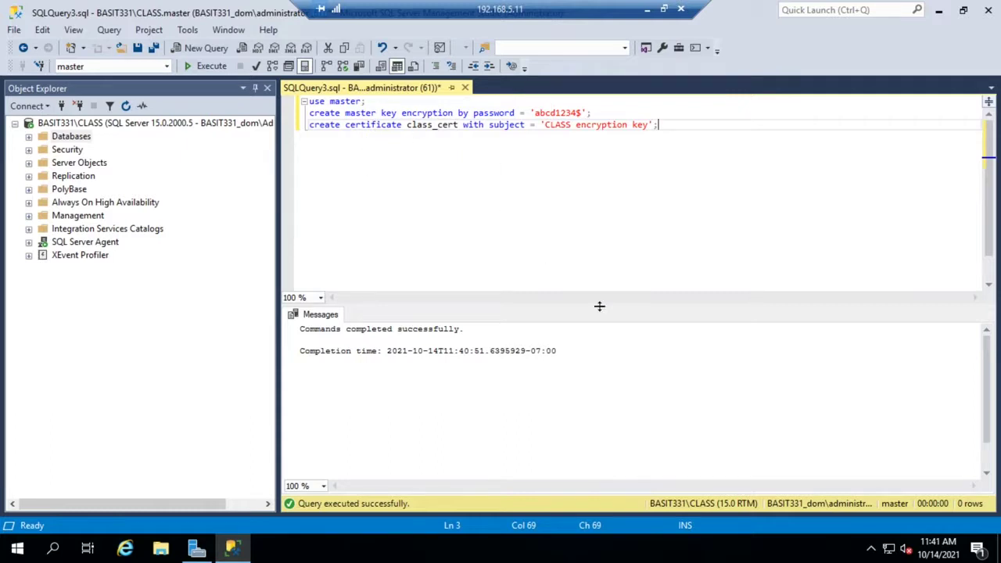
# Try to turn on database encryption for AdventureWorks2019 with the AES 128 algorithm and the server certificate class_cert
pyautogui.click(29, 137)
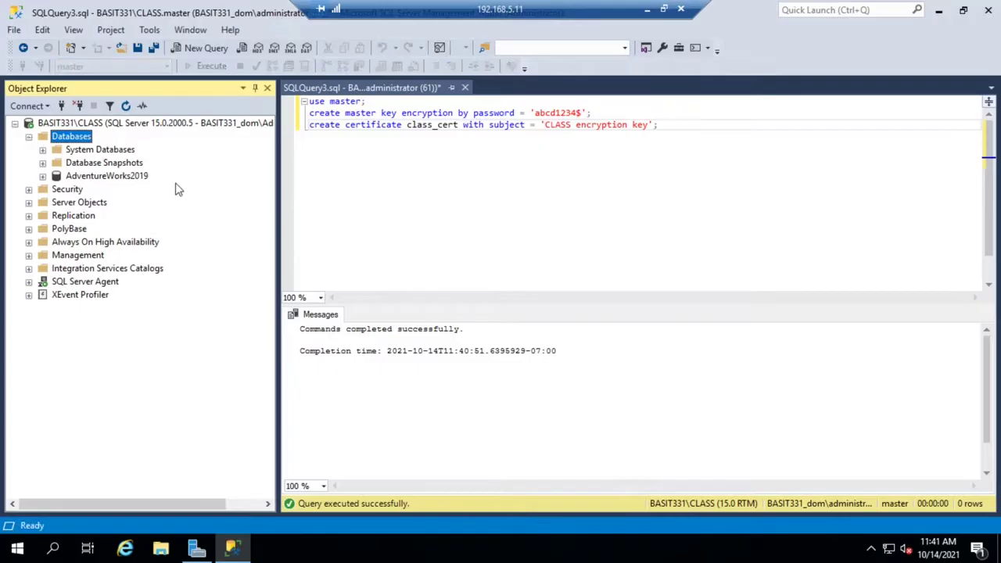
pyautogui.rightClick(125, 177)
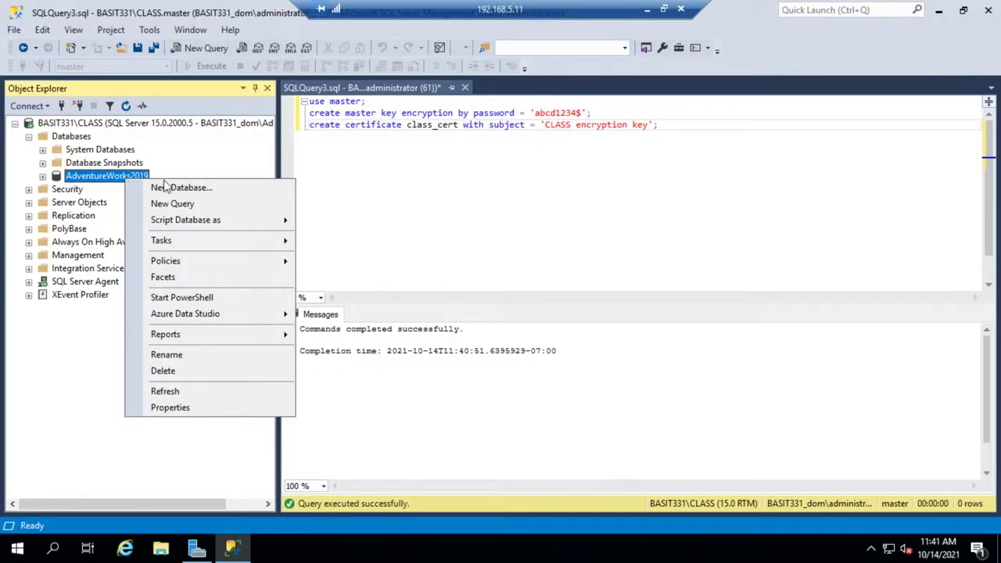
pyautogui.moveTo(188, 246)
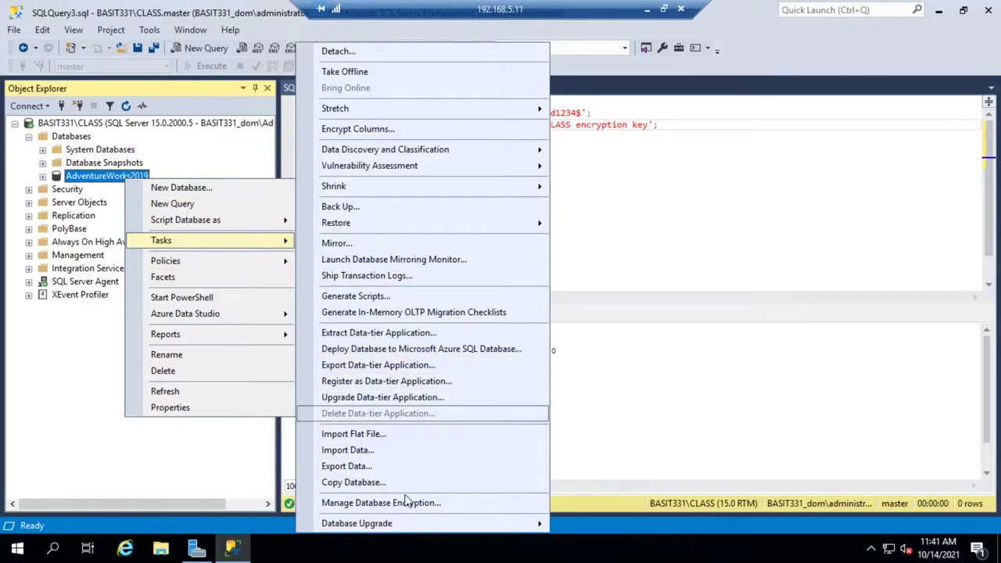
pyautogui.click(408, 505)
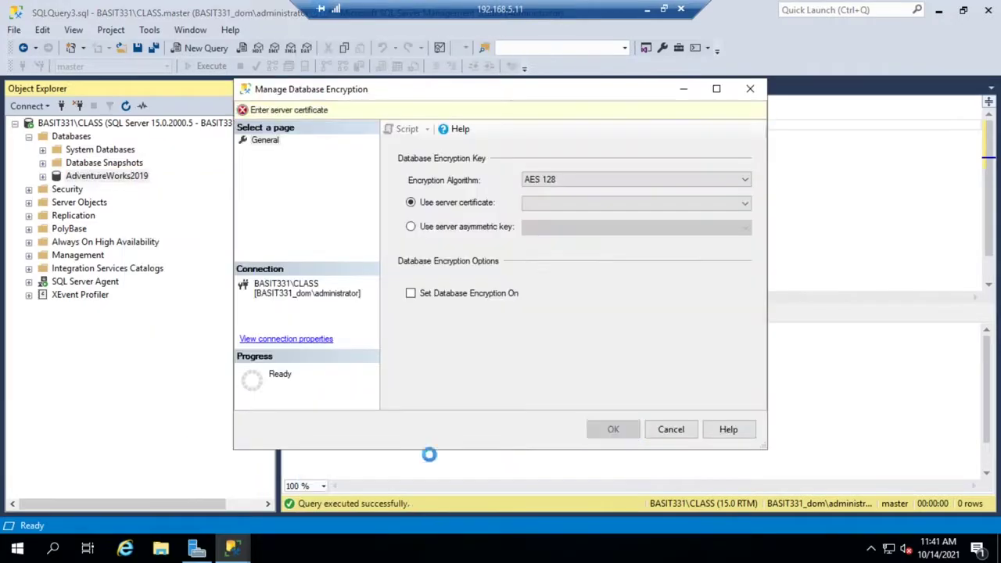
pyautogui.click(539, 205)
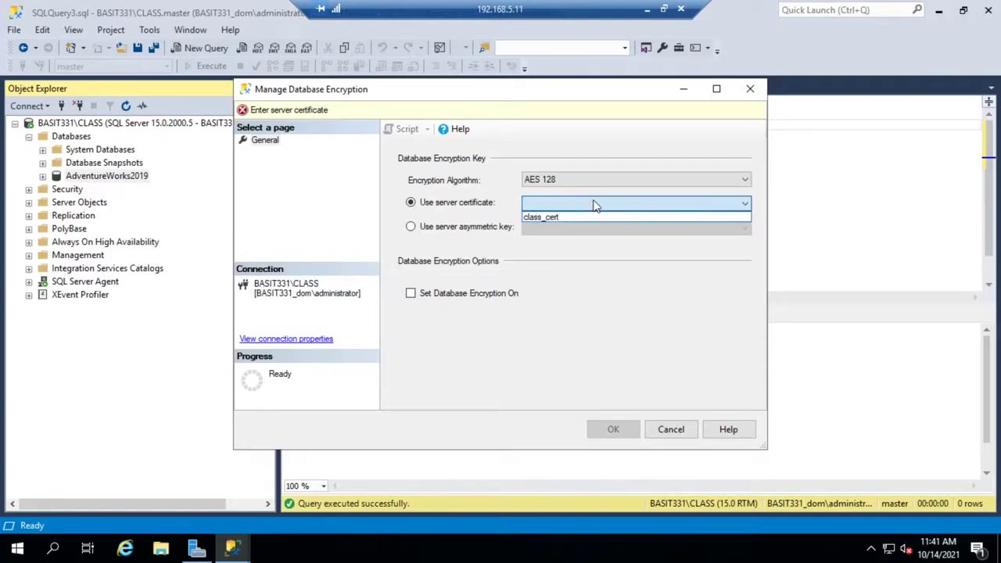
pyautogui.click(547, 218)
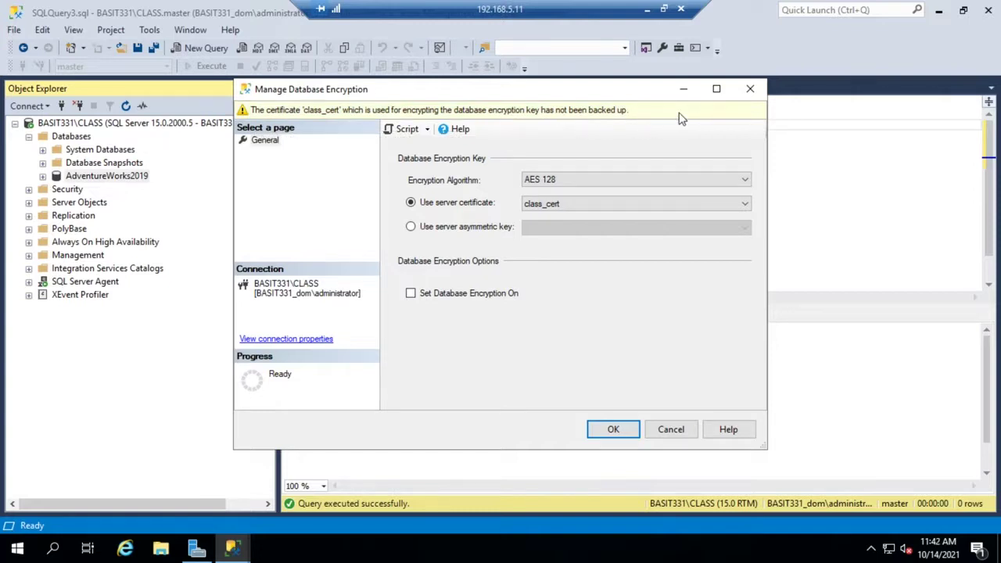
pyautogui.click(411, 295)
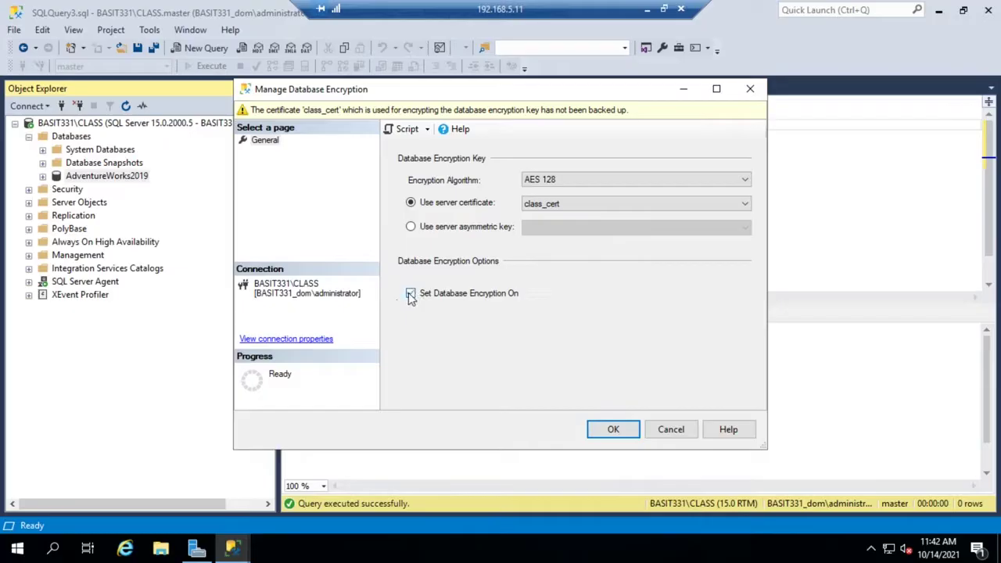
pyautogui.click(613, 430)
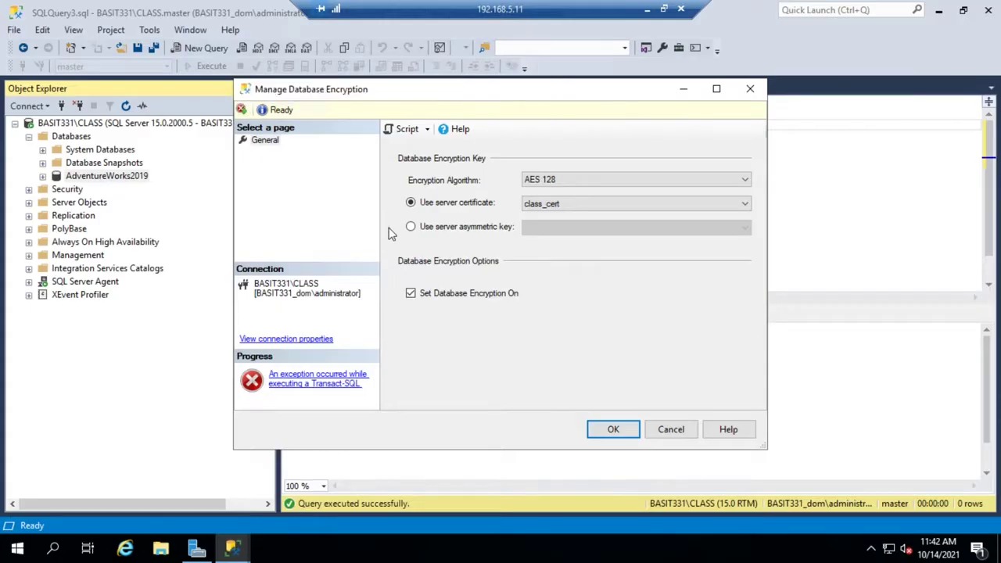
# Examine the details of the encryption error, and dismiss the Manage Database Encryption dialog
pyautogui.click(307, 385)
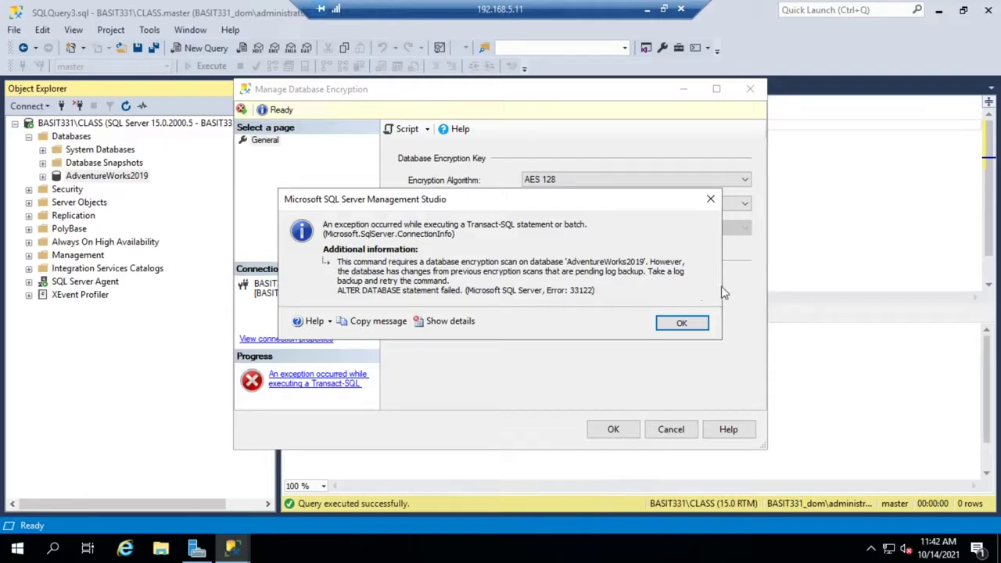
pyautogui.click(682, 324)
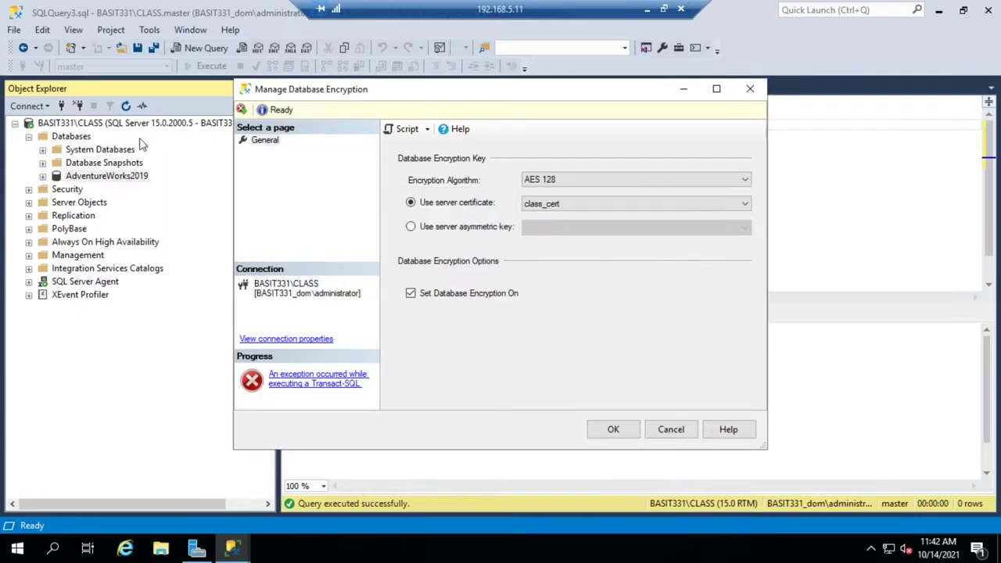
pyautogui.click(668, 432)
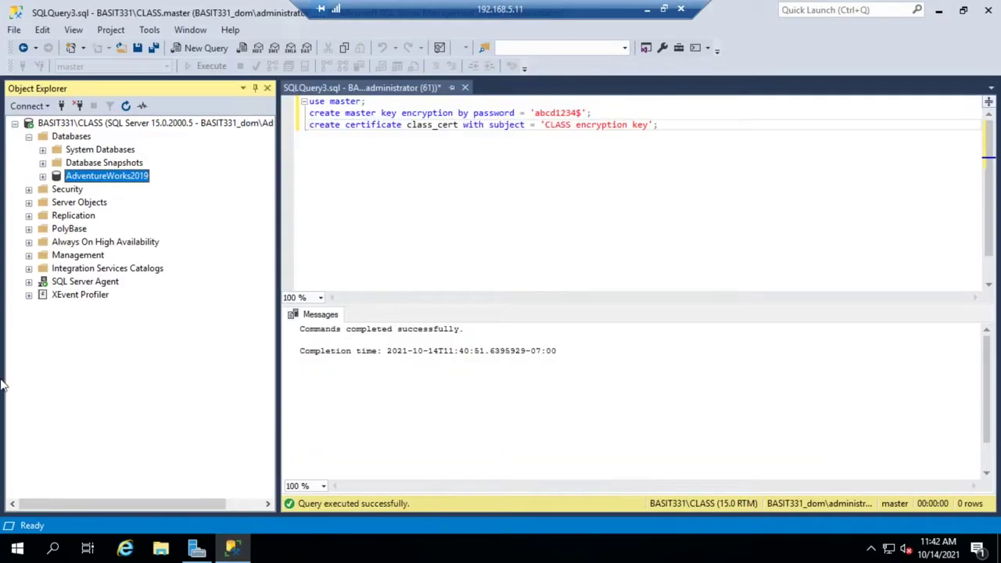
# Back up the AdventureWorks2019 database to the existing disk destination with the backup type Transaction Log
pyautogui.rightClick(110, 180)
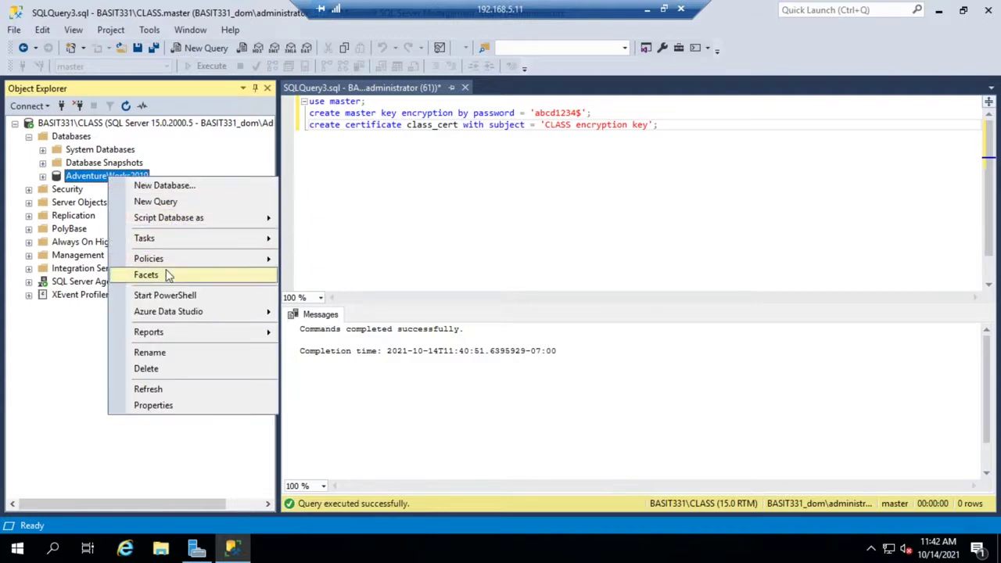
pyautogui.moveTo(177, 337)
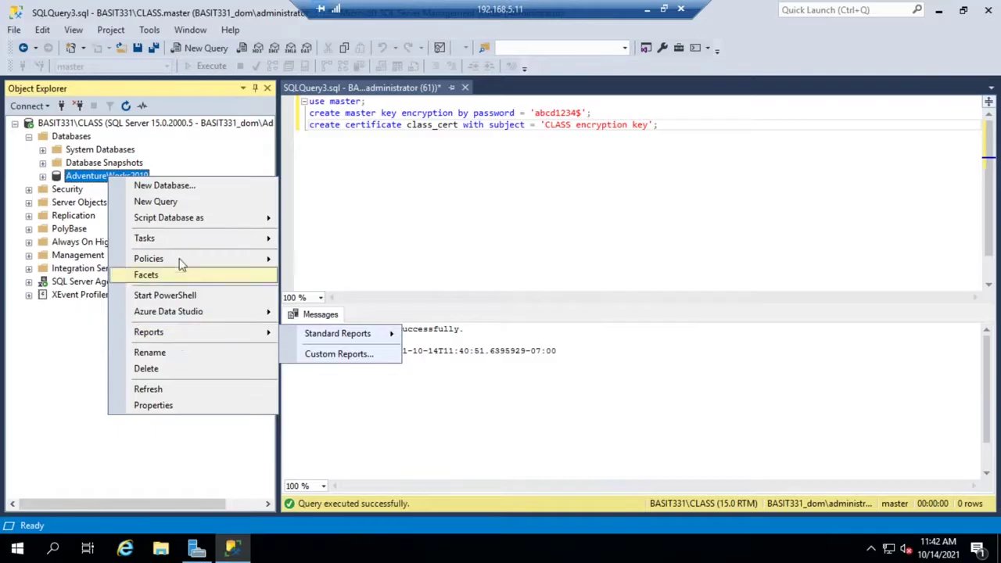
pyautogui.moveTo(183, 238)
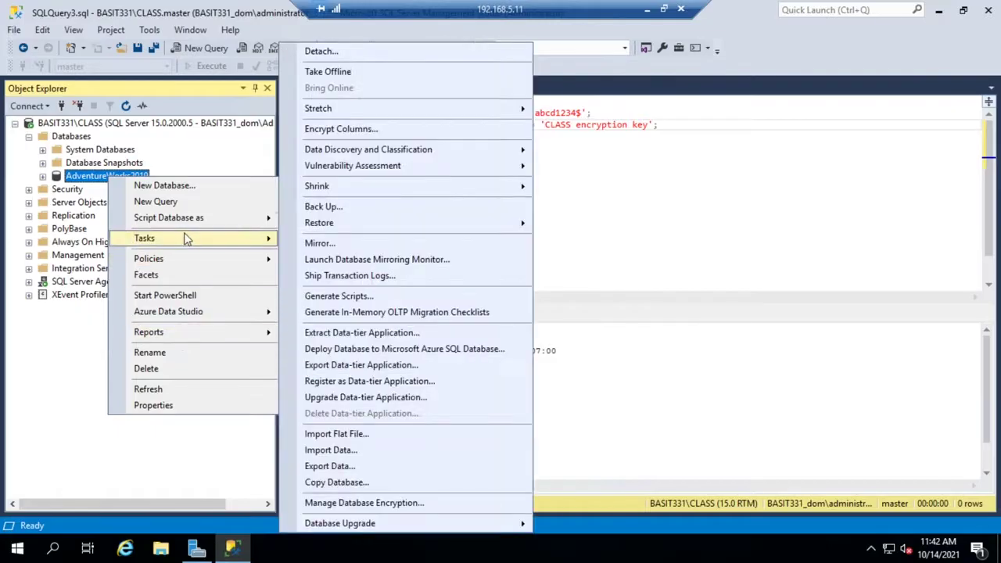
pyautogui.click(371, 208)
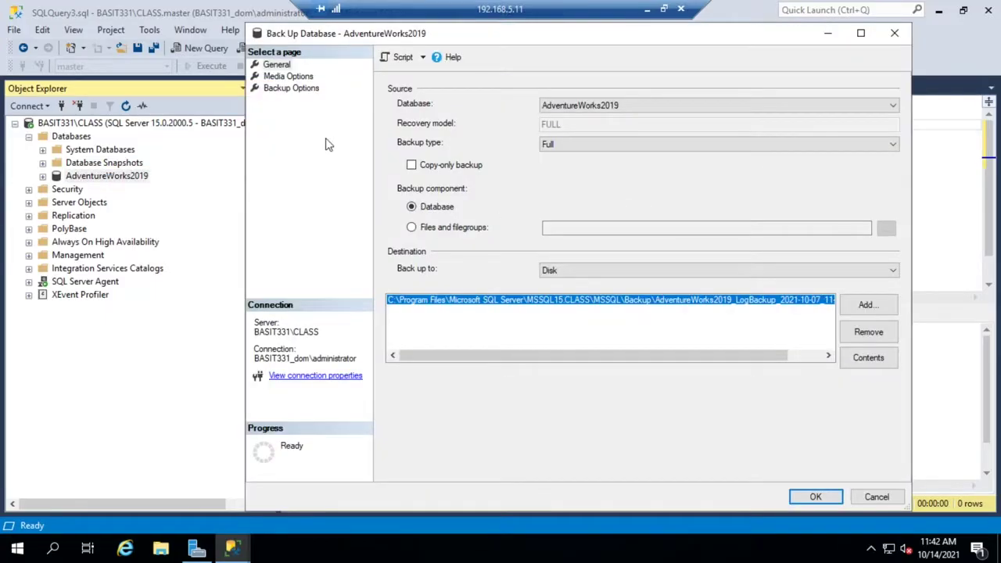
pyautogui.click(646, 149)
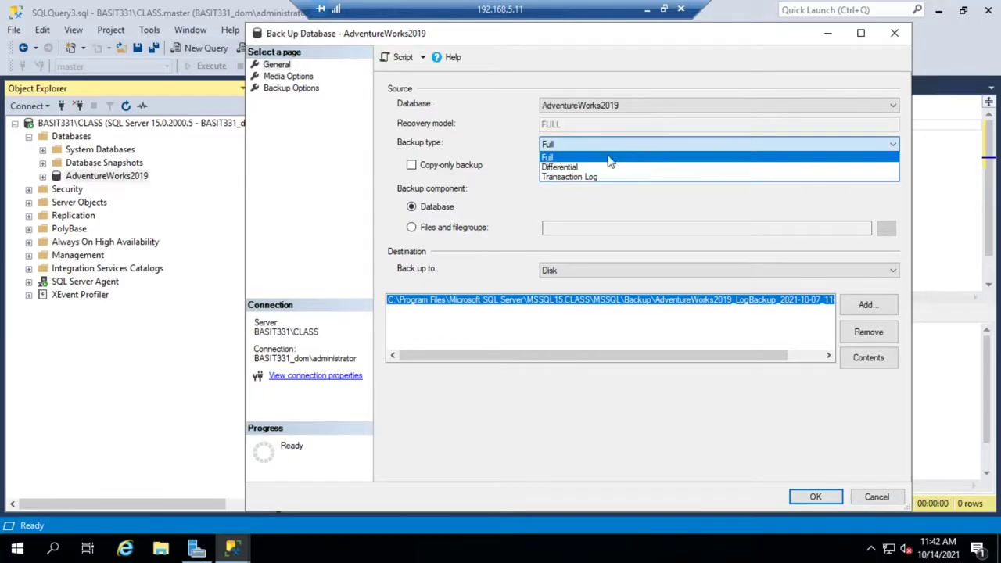
pyautogui.click(581, 177)
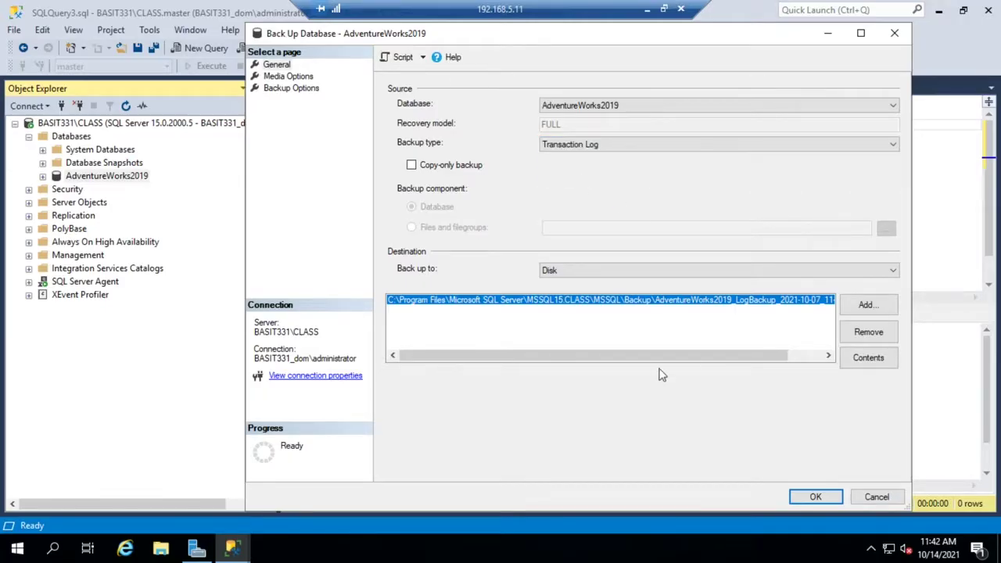
pyautogui.click(814, 499)
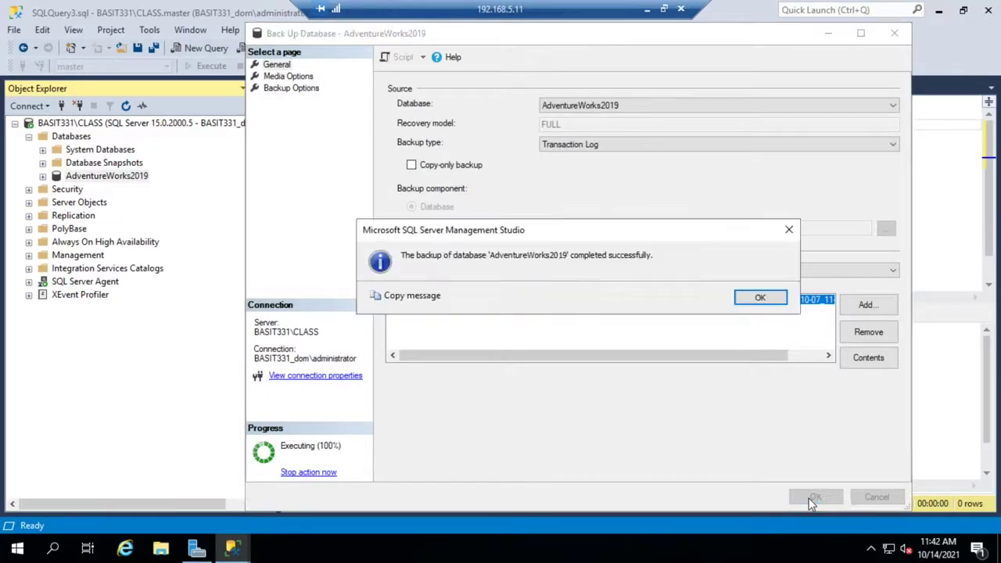
pyautogui.click(762, 301)
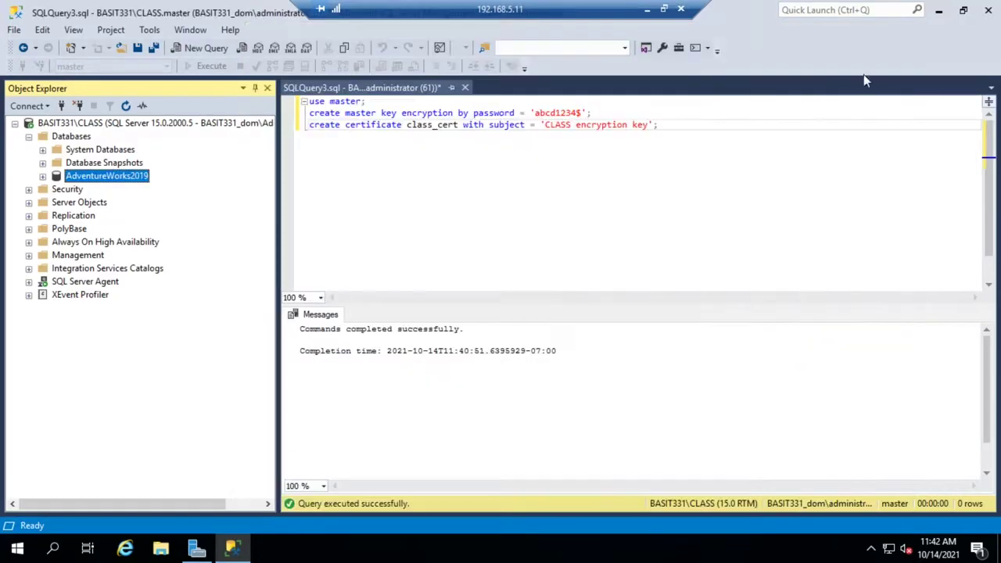
# Re-encrypt the AdventureWorks2019 encryption key with the server certificate class_cert and set database encryption on
pyautogui.rightClick(92, 178)
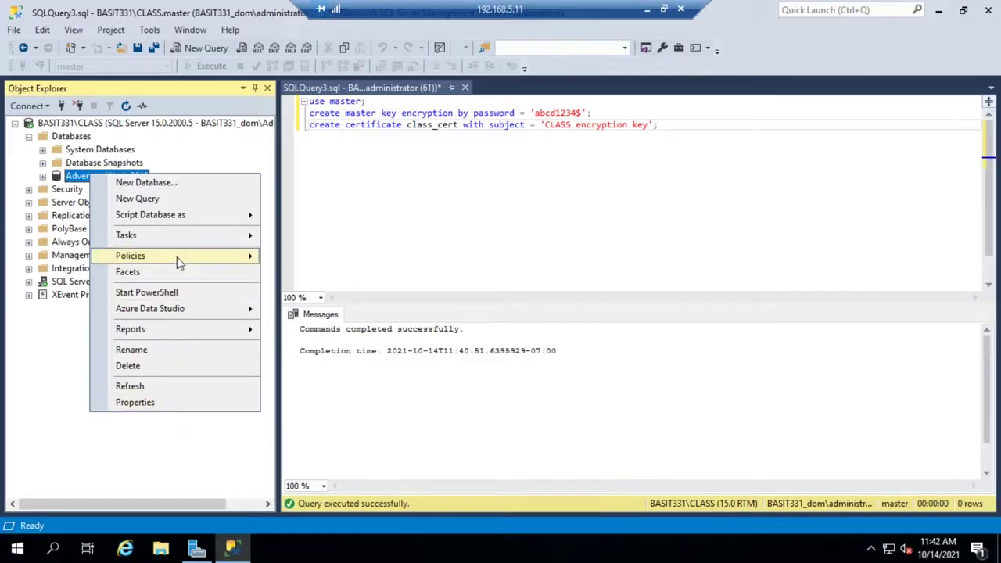
pyautogui.moveTo(212, 242)
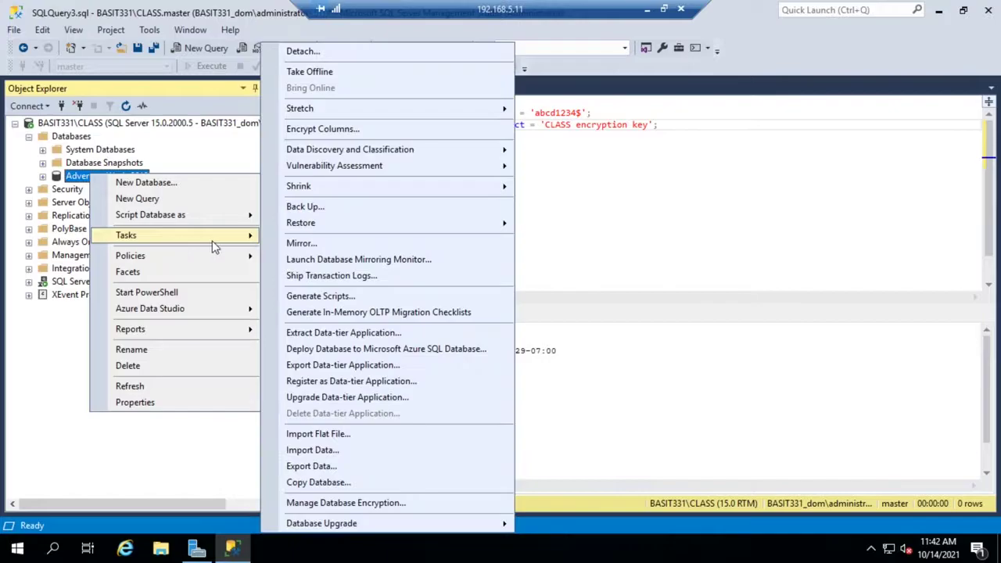
pyautogui.click(326, 503)
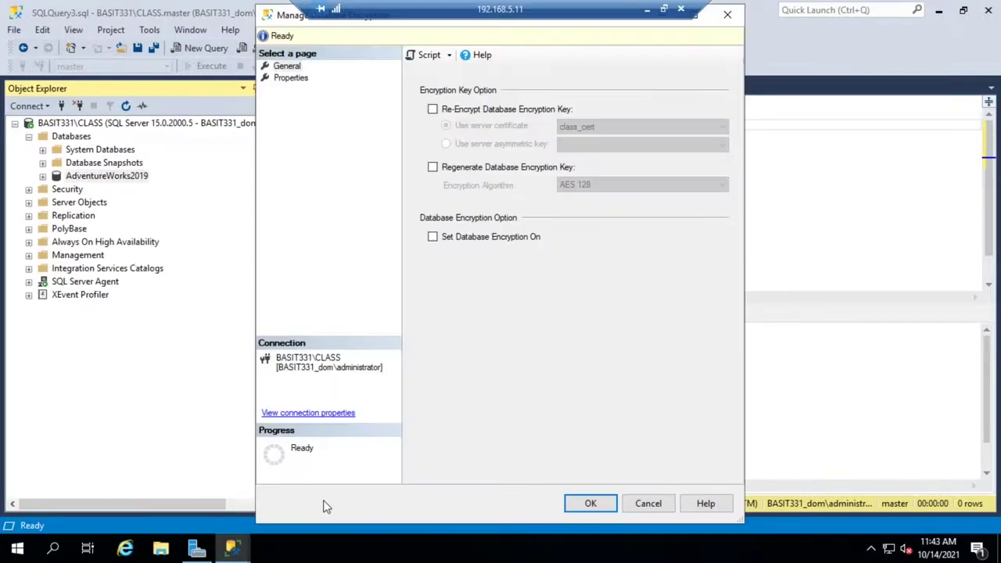
pyautogui.click(501, 111)
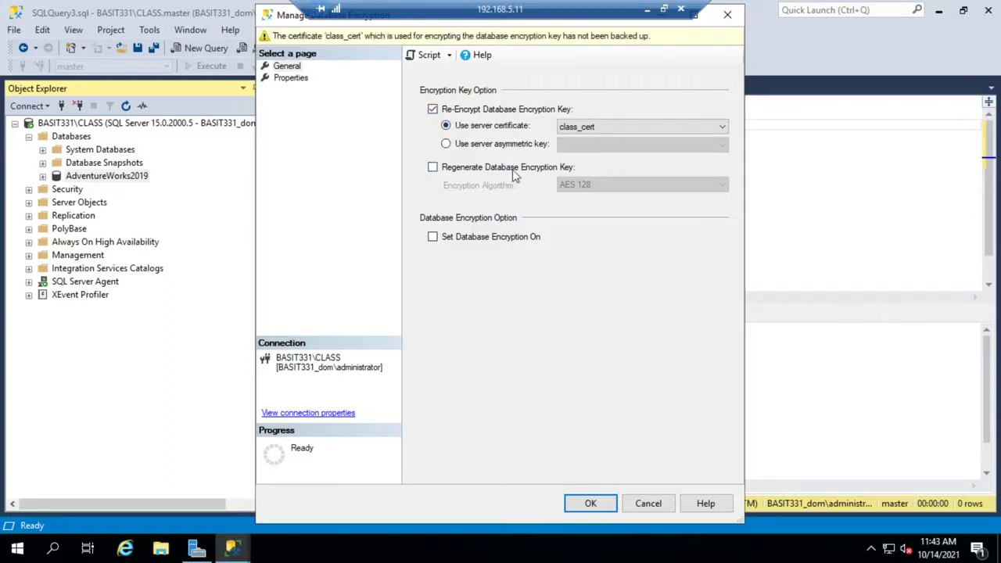
pyautogui.click(472, 238)
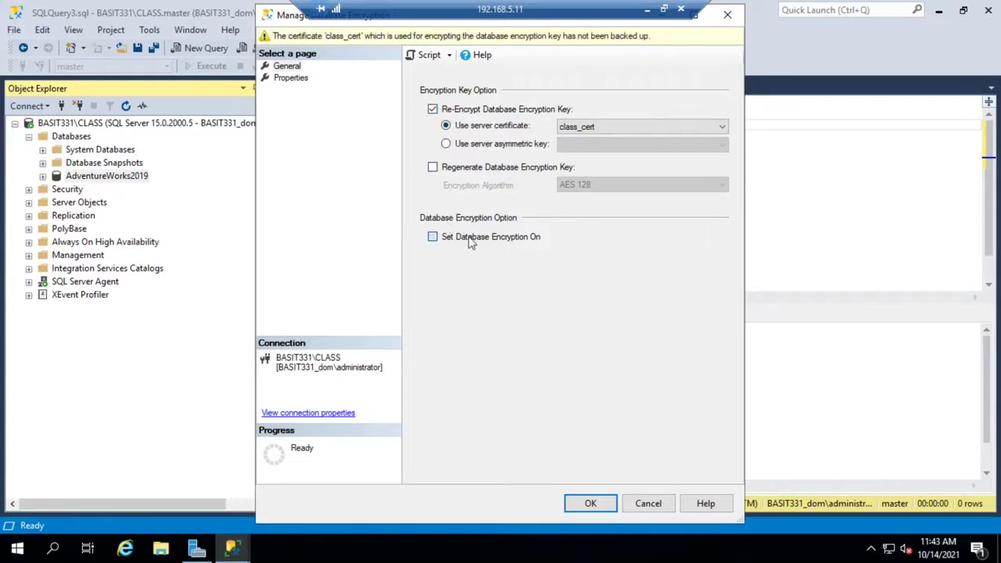
pyautogui.click(591, 505)
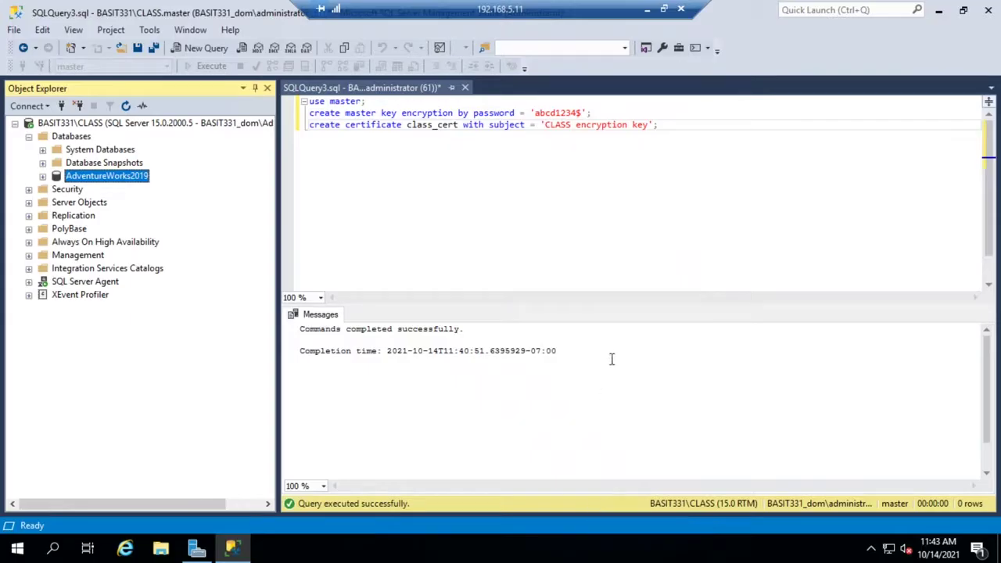
# Close the SQLQuery3.sql query without saving its changes
pyautogui.click(465, 88)
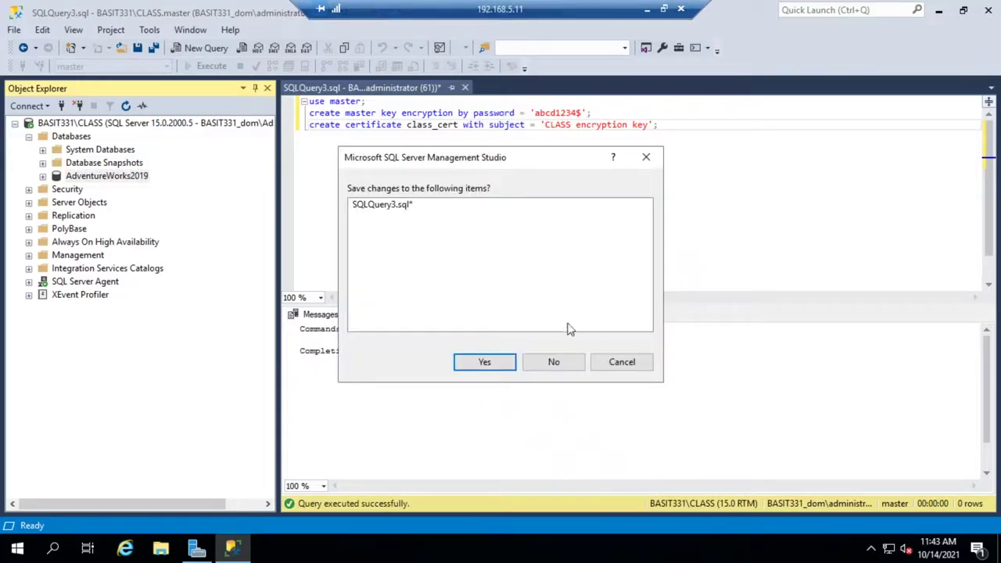
pyautogui.click(554, 363)
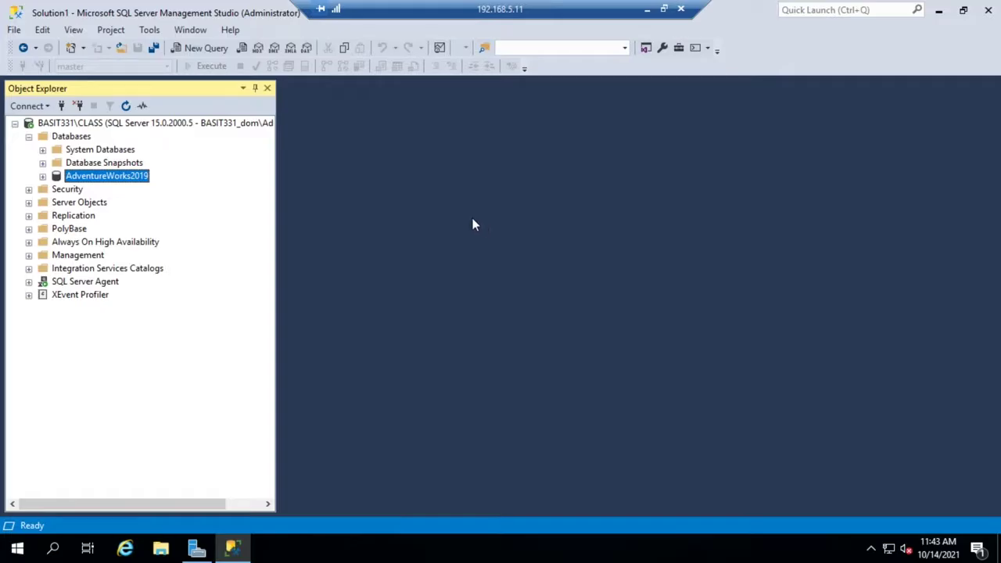
# Apply the AdventureWorks2019 encryption settings with the Set Database Encryption On option cleared
pyautogui.rightClick(141, 181)
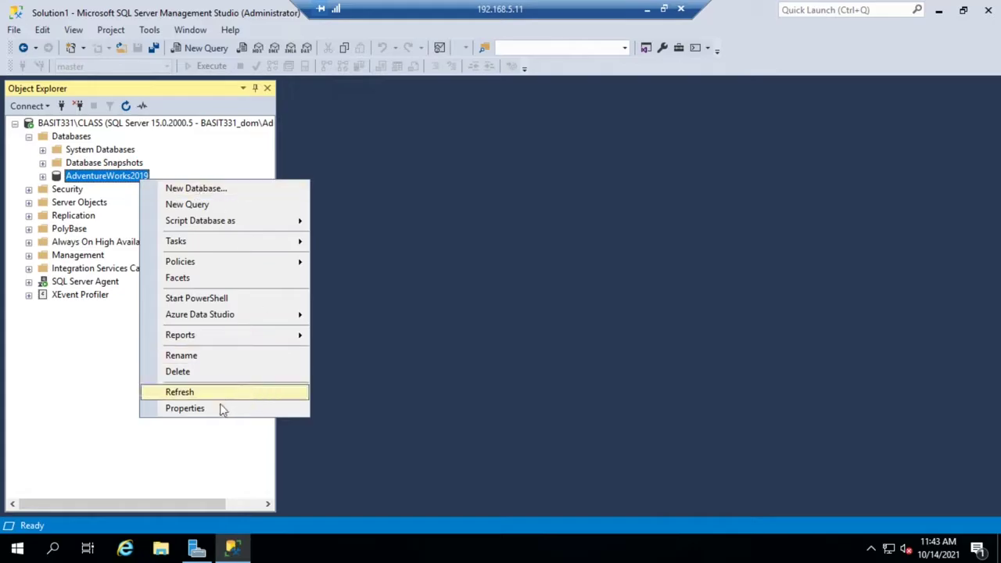
pyautogui.moveTo(264, 244)
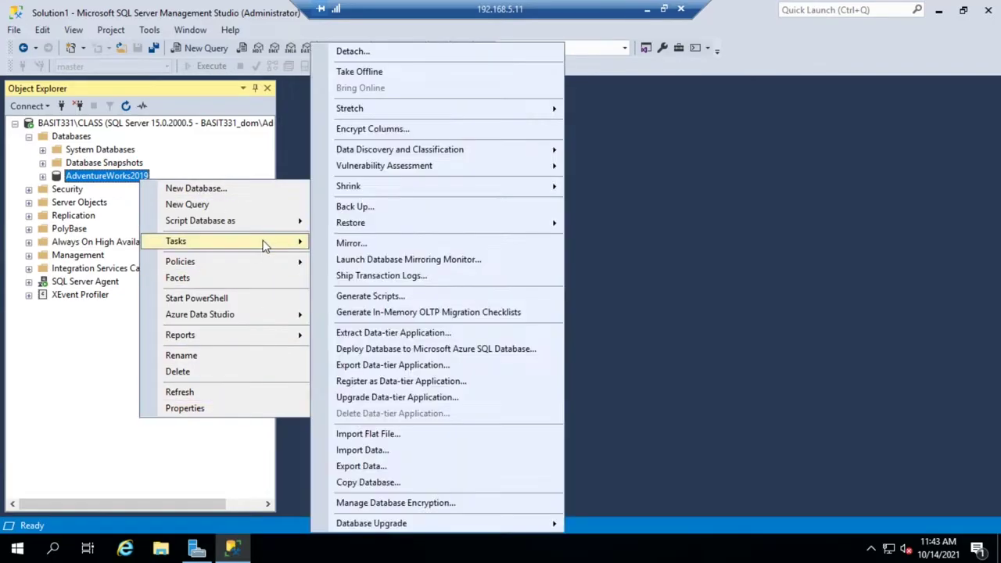
pyautogui.click(421, 504)
pyautogui.click(457, 238)
pyautogui.click(456, 243)
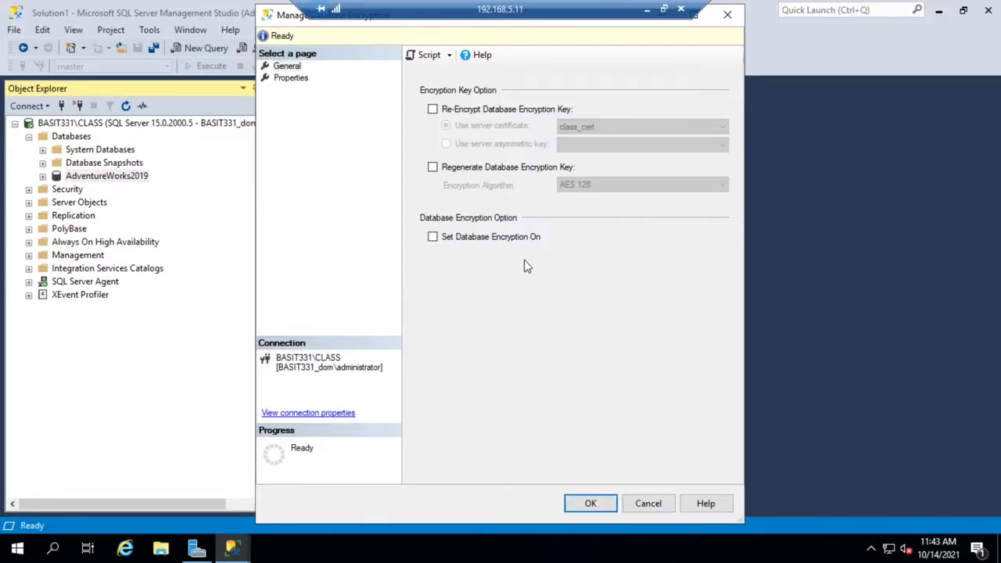
pyautogui.click(594, 508)
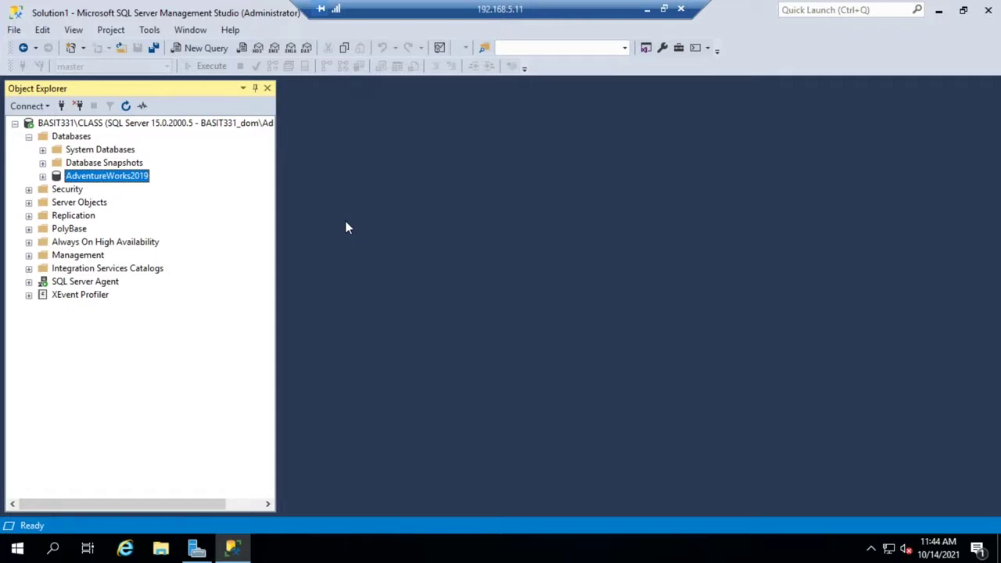
# Expand the AdventureWorks2019 database and start encrypting its columns, proceeding to the column selection
pyautogui.click(43, 176)
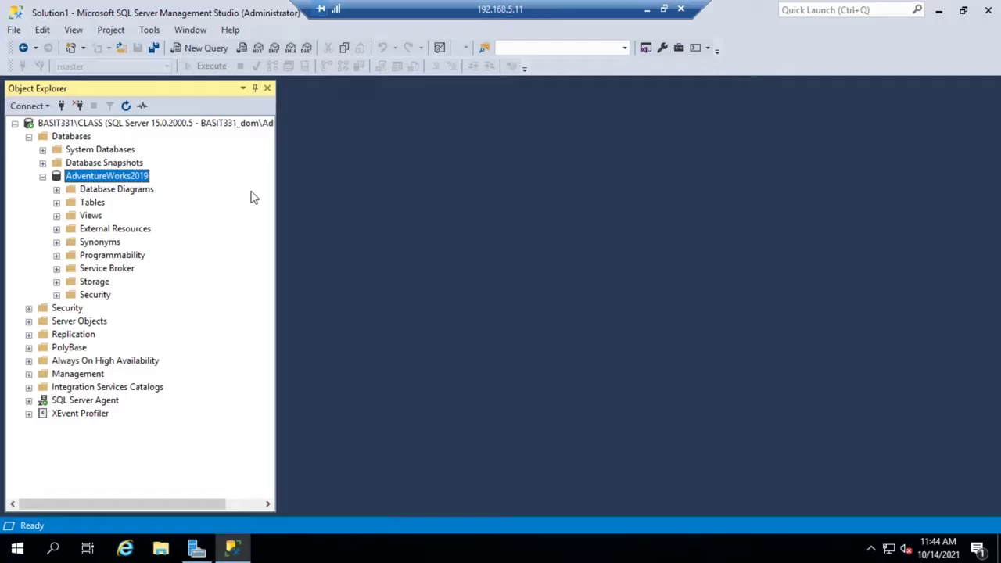
pyautogui.rightClick(133, 177)
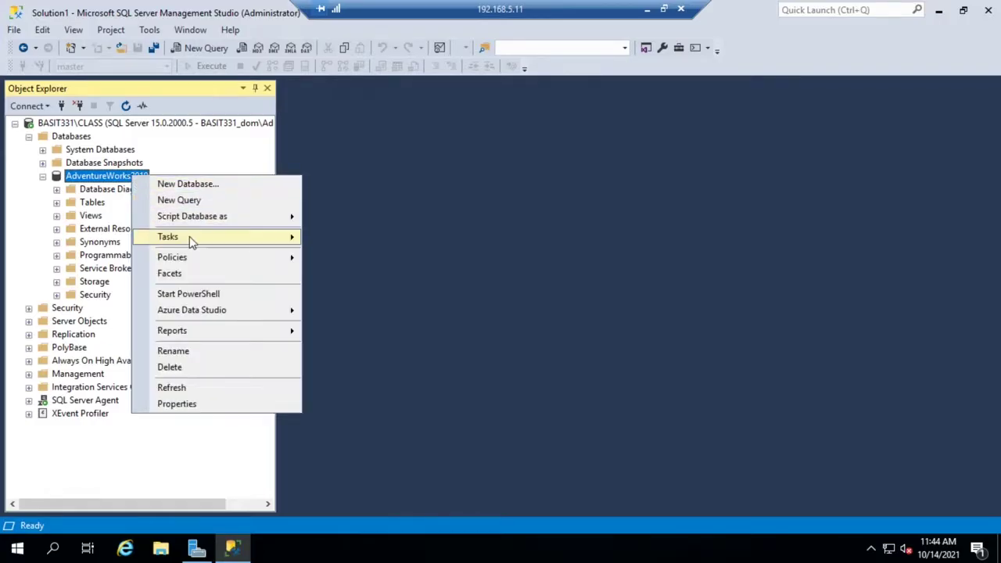
pyautogui.moveTo(189, 236)
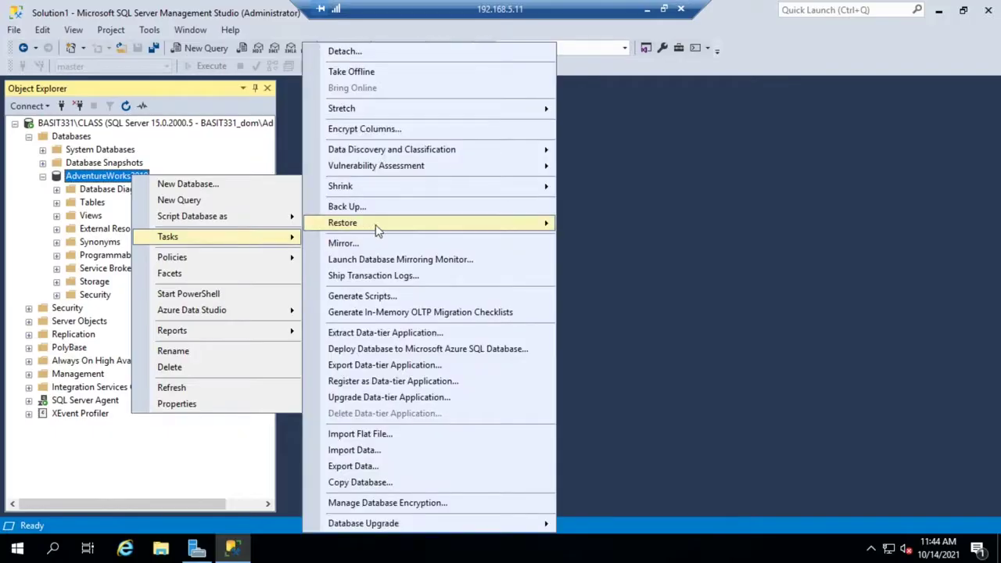
pyautogui.click(396, 133)
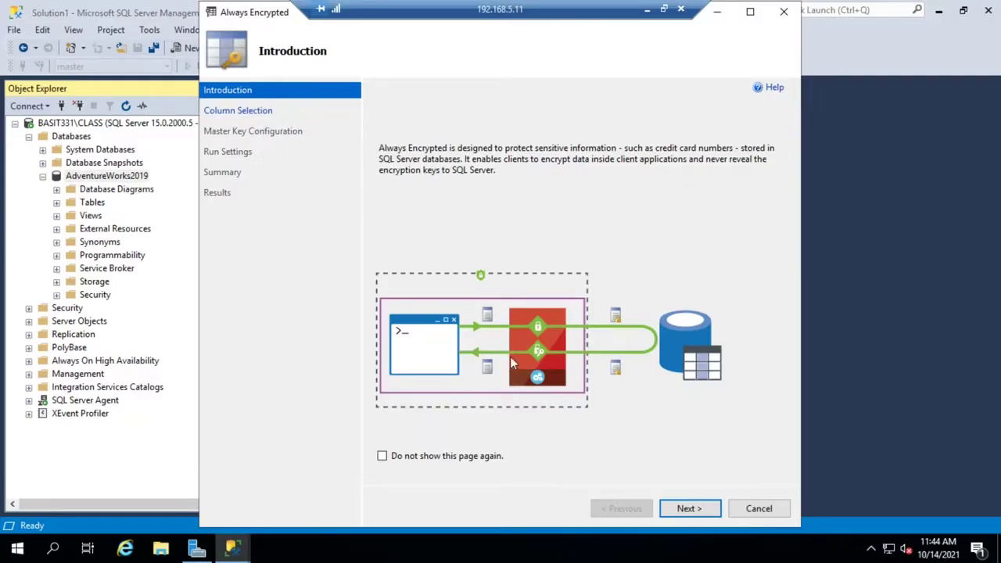
pyautogui.click(685, 510)
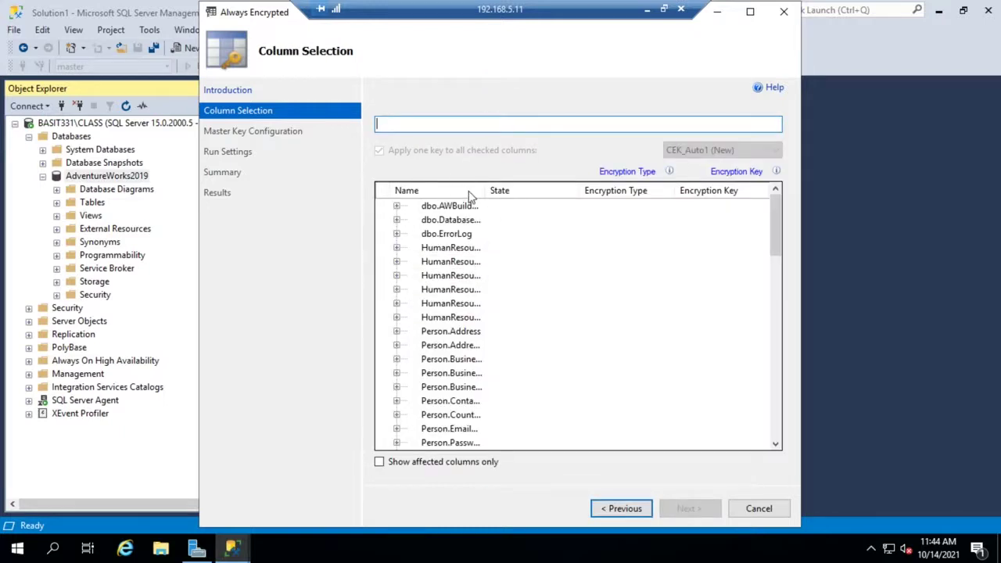
# Widen the Name column and select the Rate column of HumanResources.EmployeePayHistory for encryption
pyautogui.moveTo(484, 185); pyautogui.dragTo(609, 186)
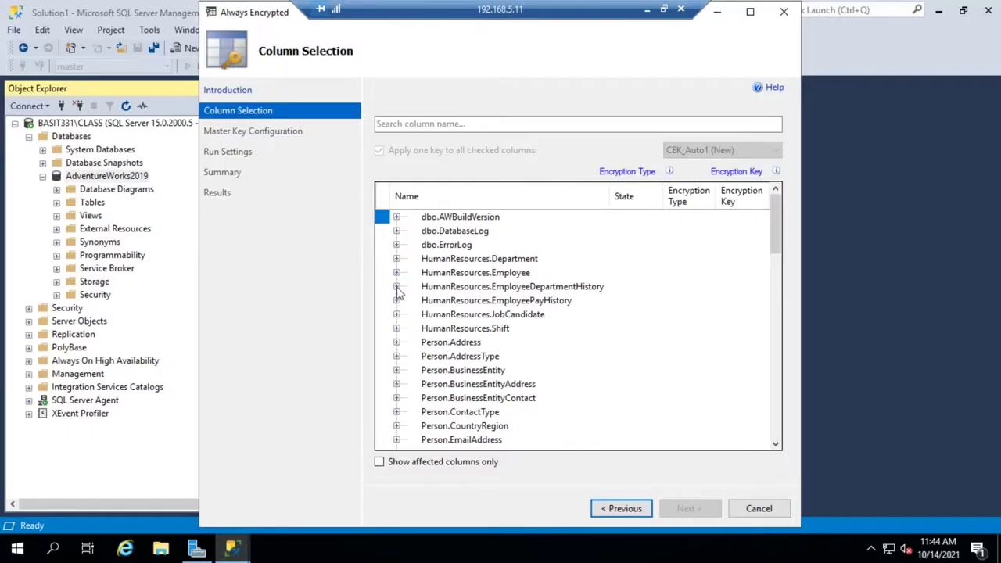
pyautogui.click(397, 287)
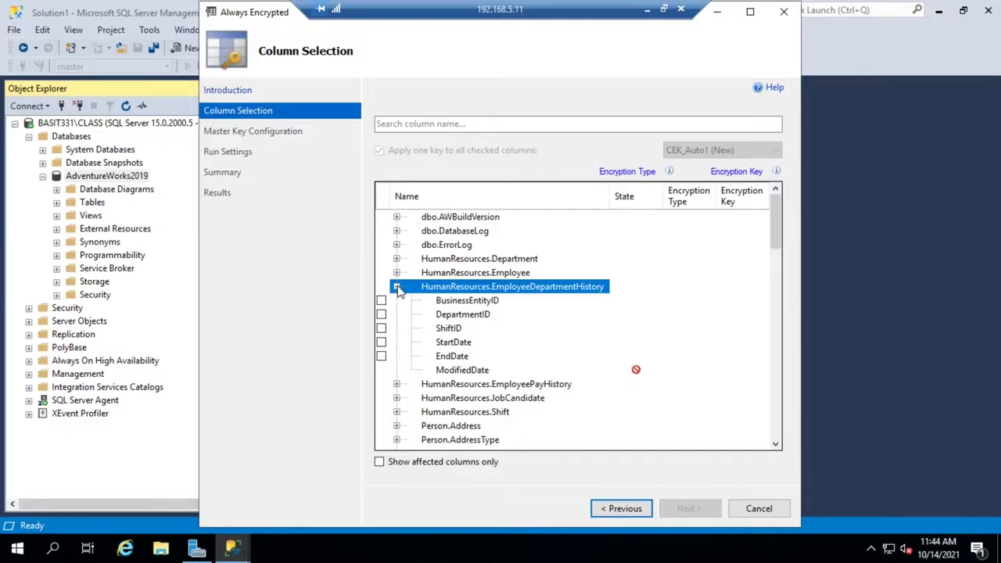
pyautogui.click(397, 287)
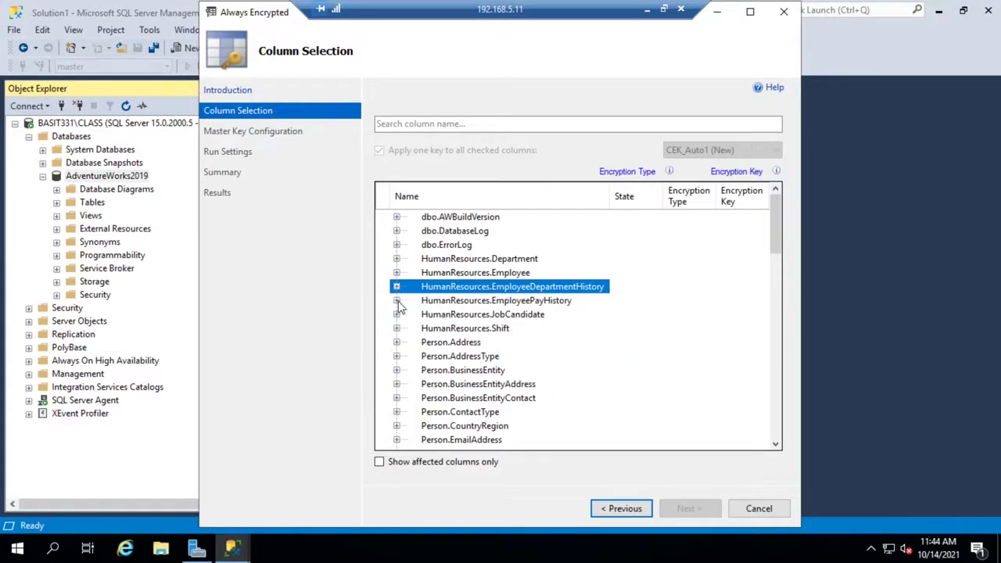
pyautogui.click(397, 301)
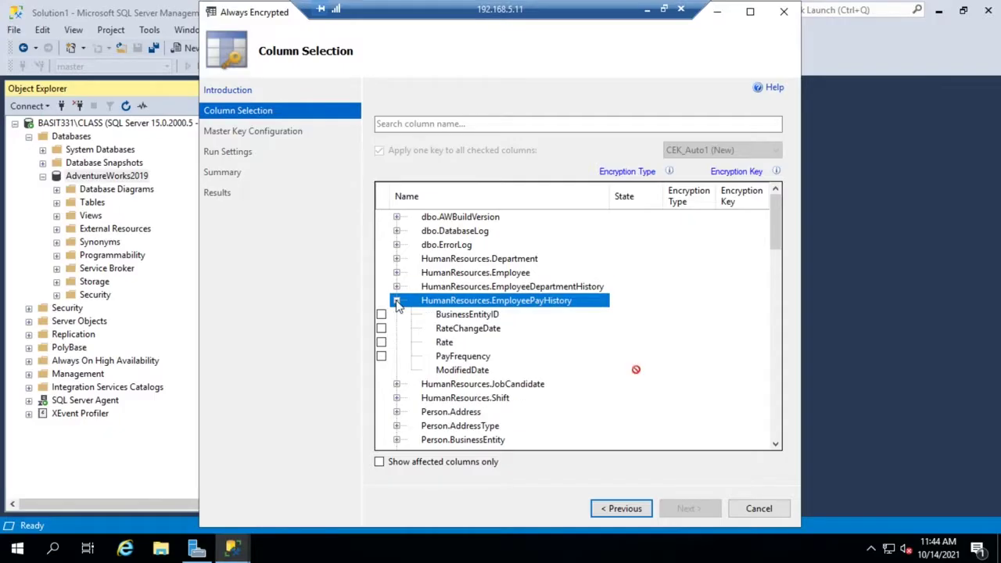
pyautogui.click(381, 343)
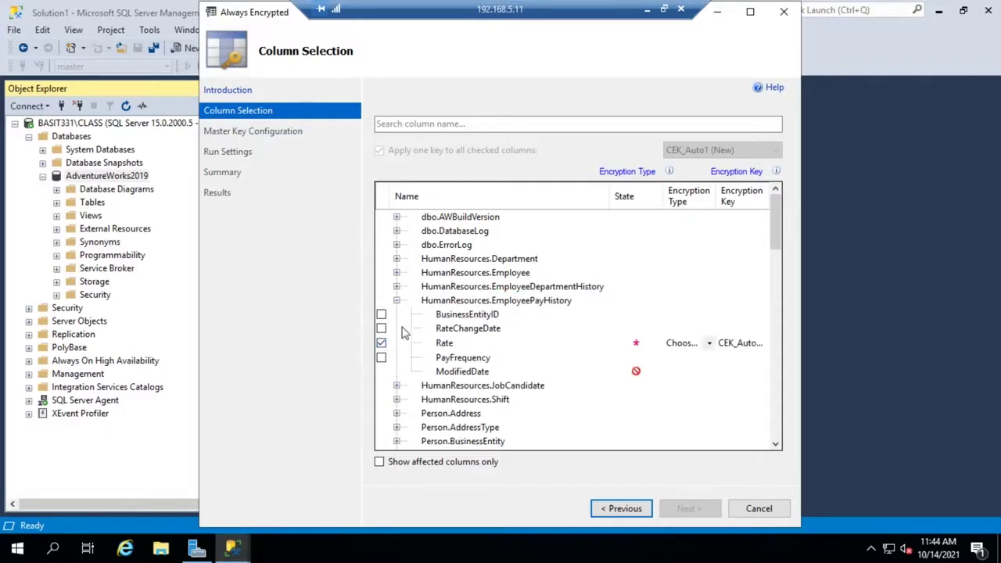
# Search the database's column list for "rate" and cancel the database-level column encryption
pyautogui.click(397, 273)
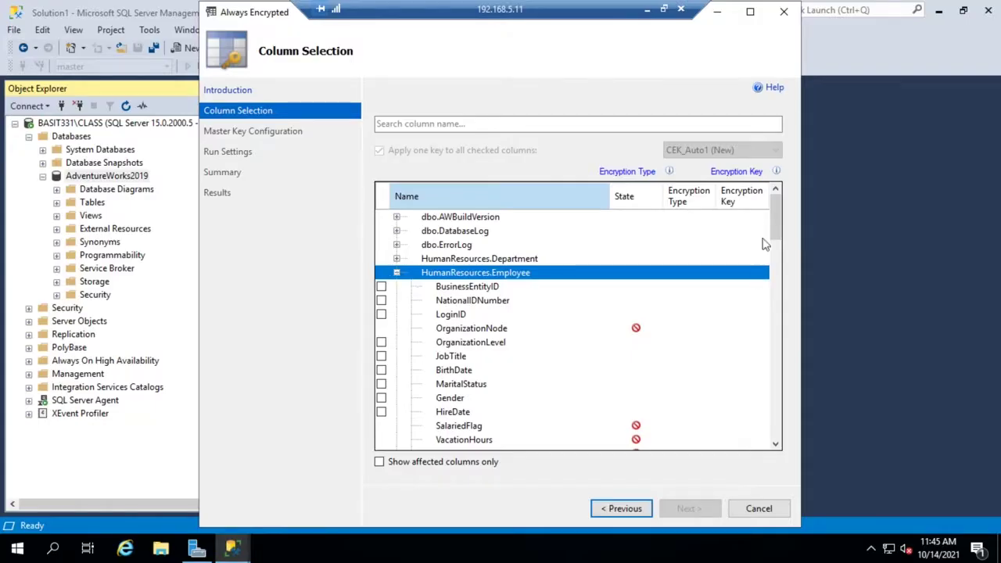
pyautogui.moveTo(779, 212); pyautogui.dragTo(778, 444)
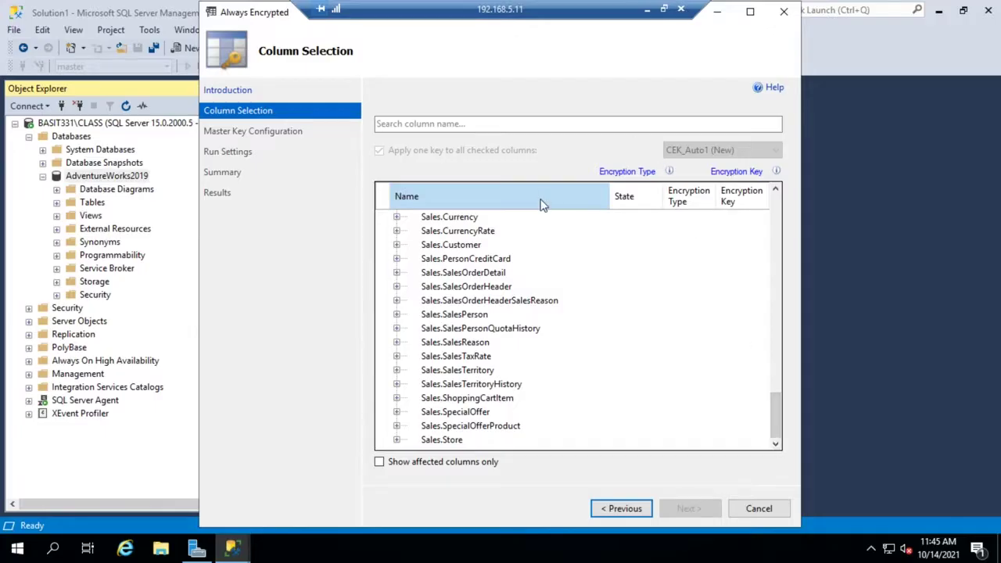
pyautogui.click(522, 126)
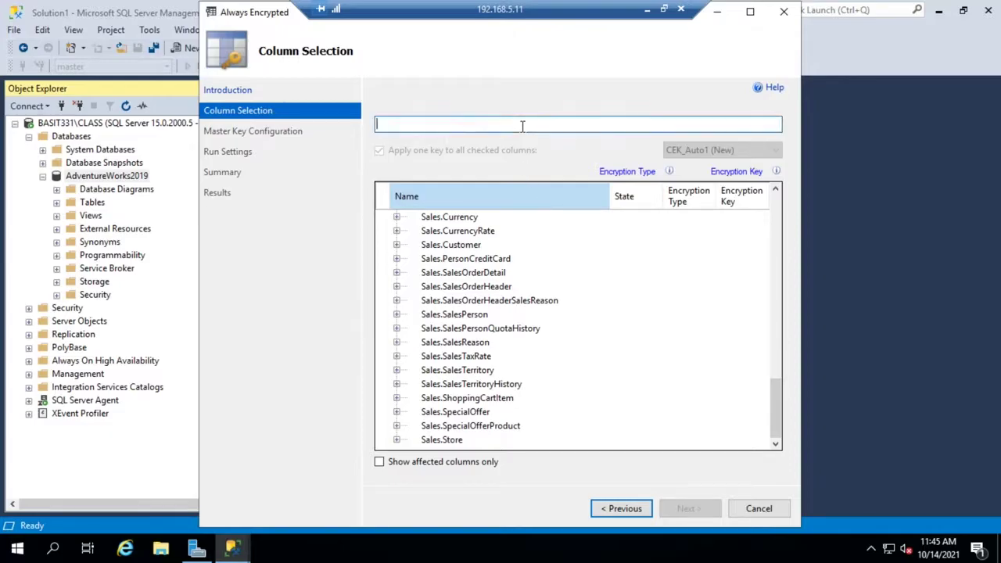
pyautogui.write('rat')
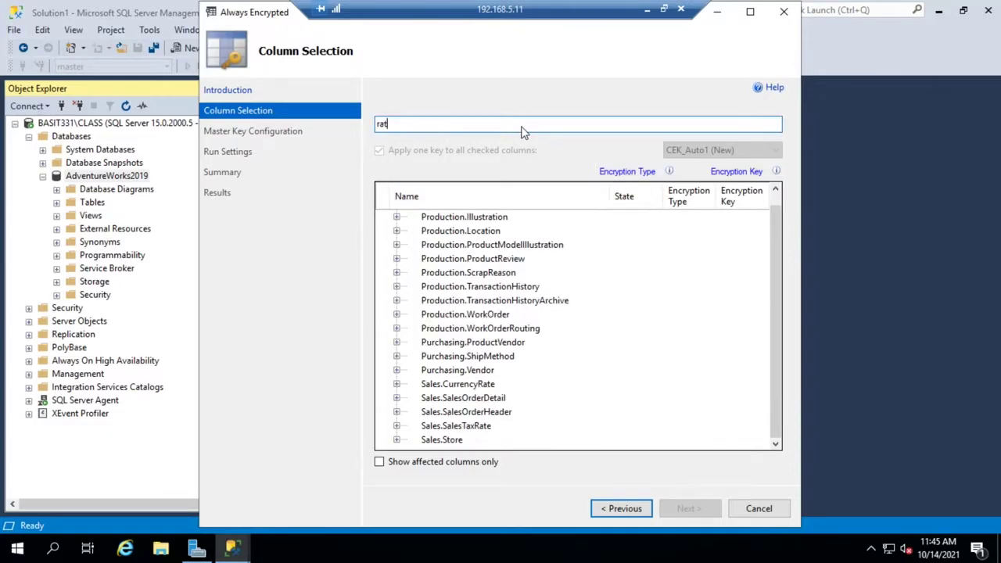
pyautogui.write('e')
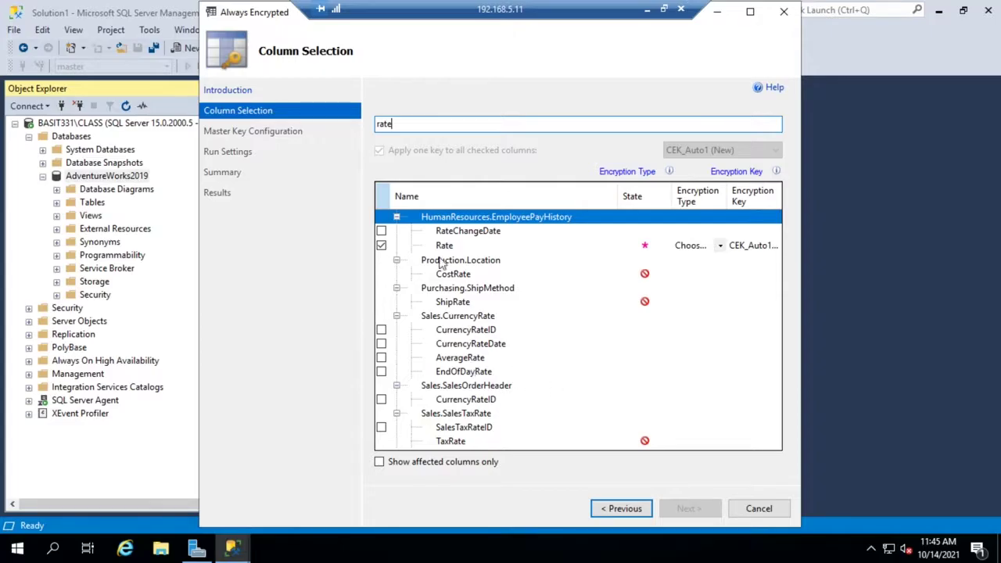
pyautogui.click(758, 510)
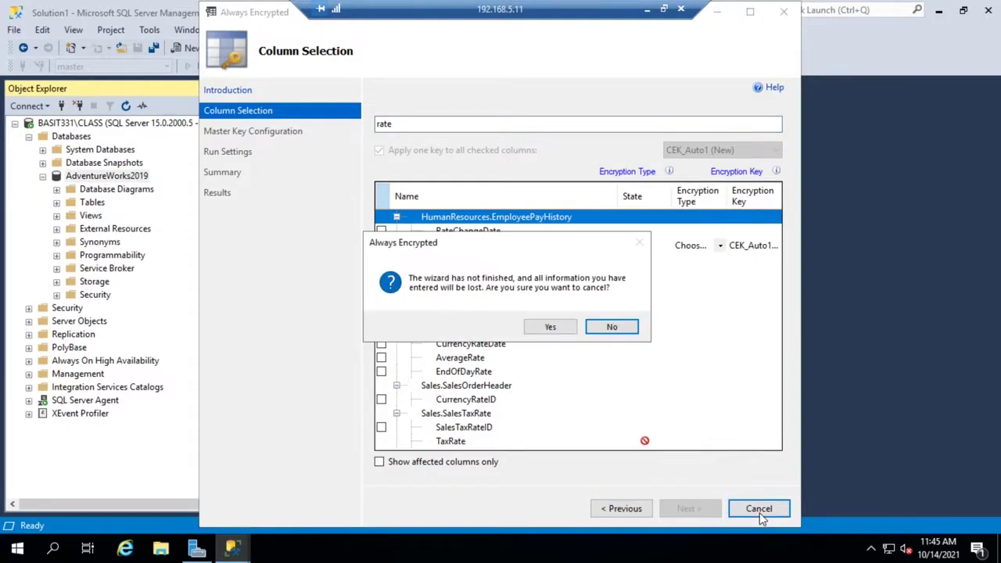
pyautogui.click(548, 327)
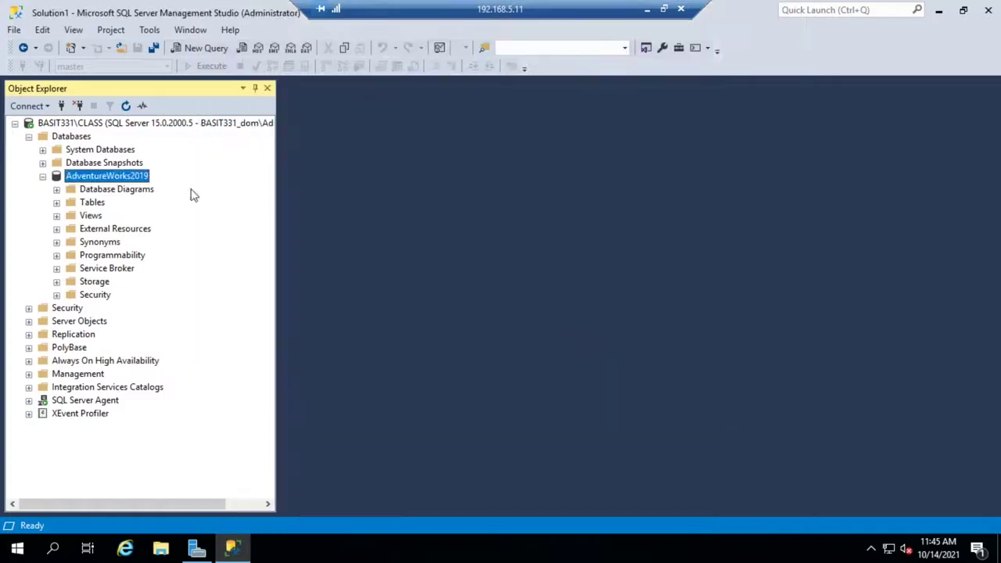
# Open the column selection for encrypting only the HumanResources.EmployeePayHistory table, and cancel it
pyautogui.click(56, 202)
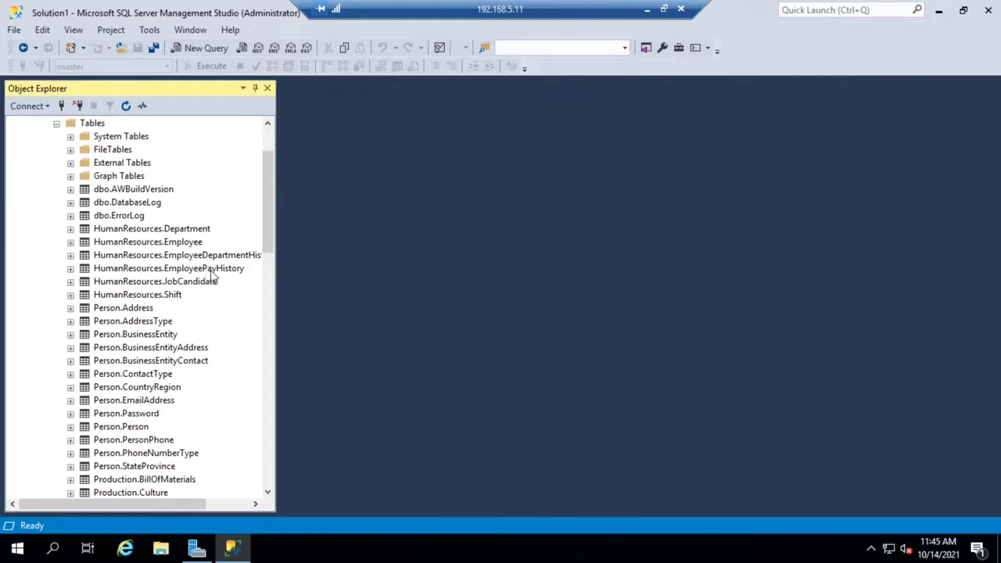
pyautogui.rightClick(110, 272)
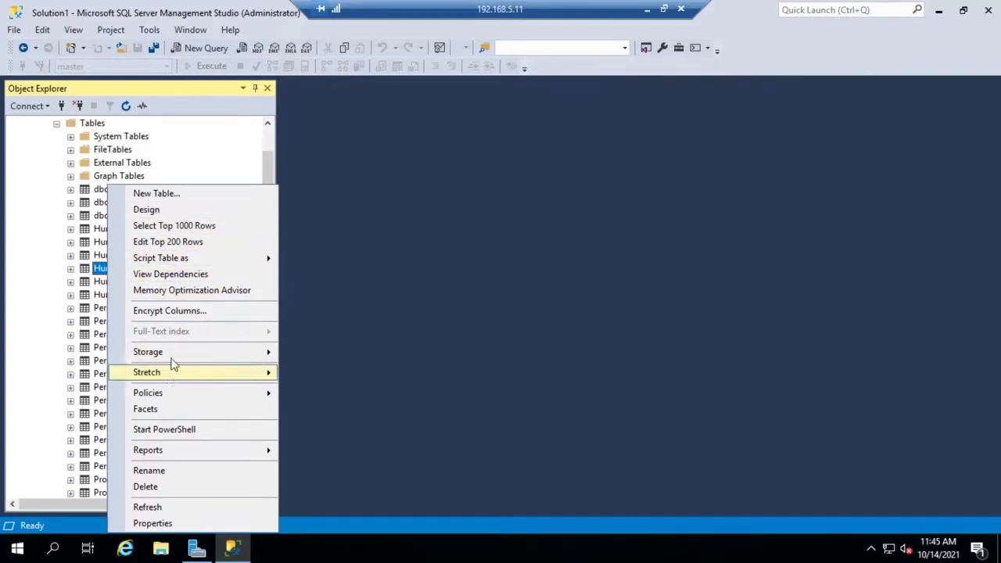
pyautogui.moveTo(176, 354)
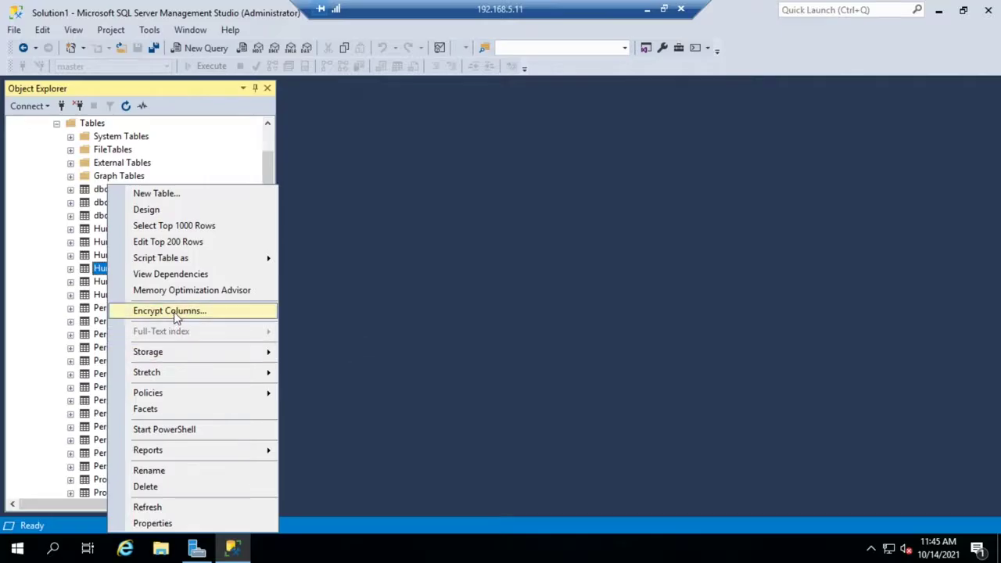
pyautogui.click(175, 313)
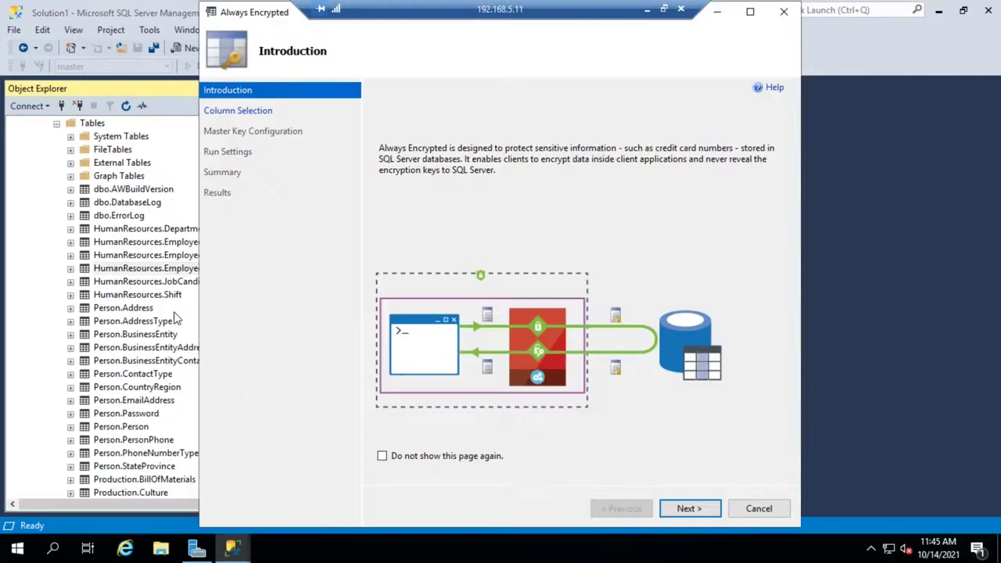
pyautogui.click(688, 510)
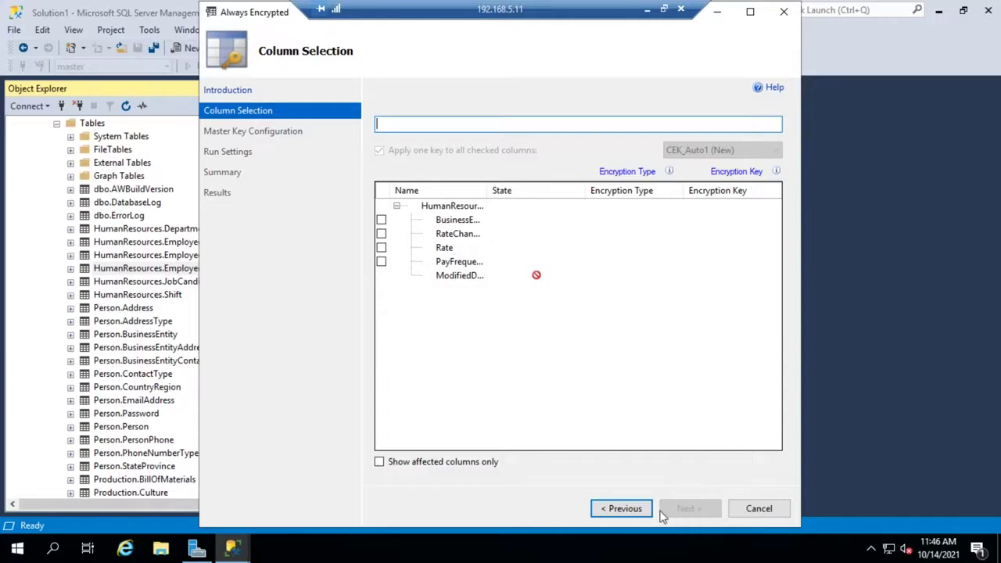
pyautogui.click(743, 510)
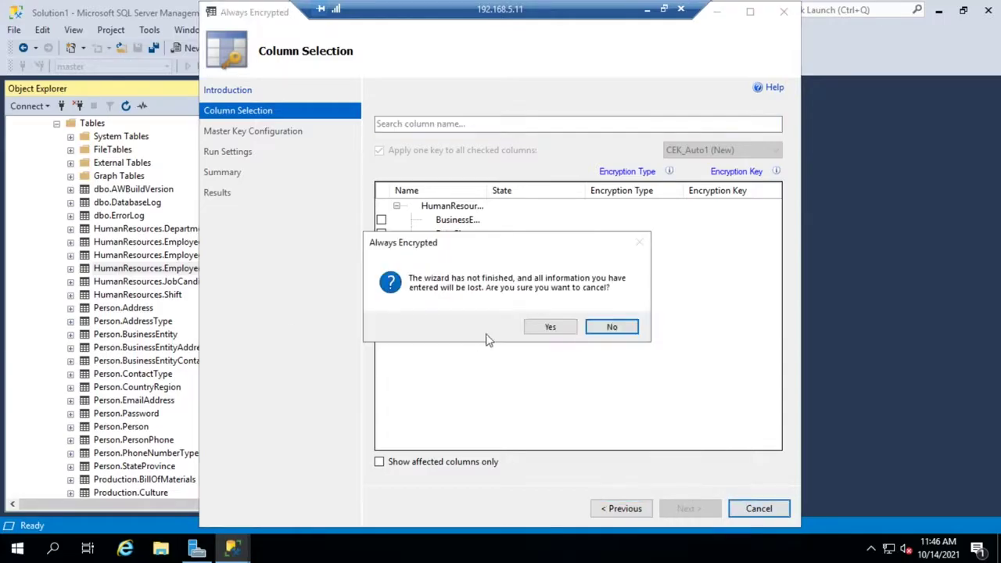
pyautogui.click(551, 327)
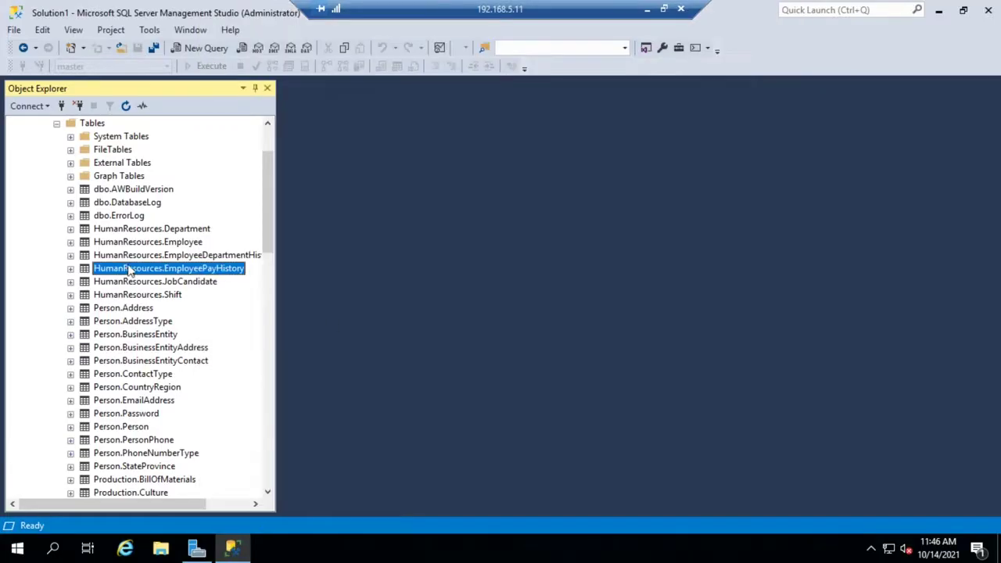
# Start encrypting only the Rate column of the HumanResources.EmployeePayHistory table, proceeding to the column selection
pyautogui.click(71, 268)
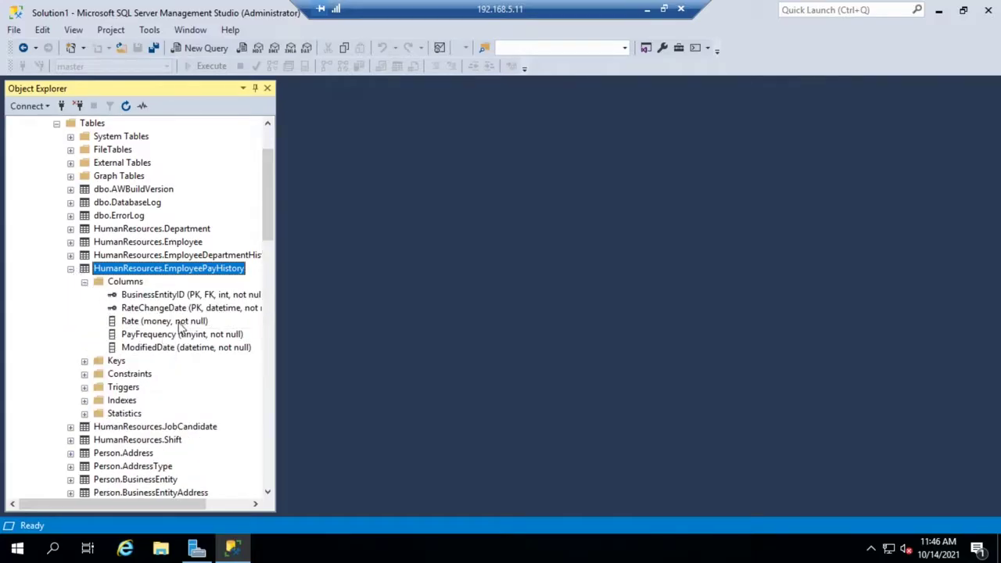
pyautogui.rightClick(180, 326)
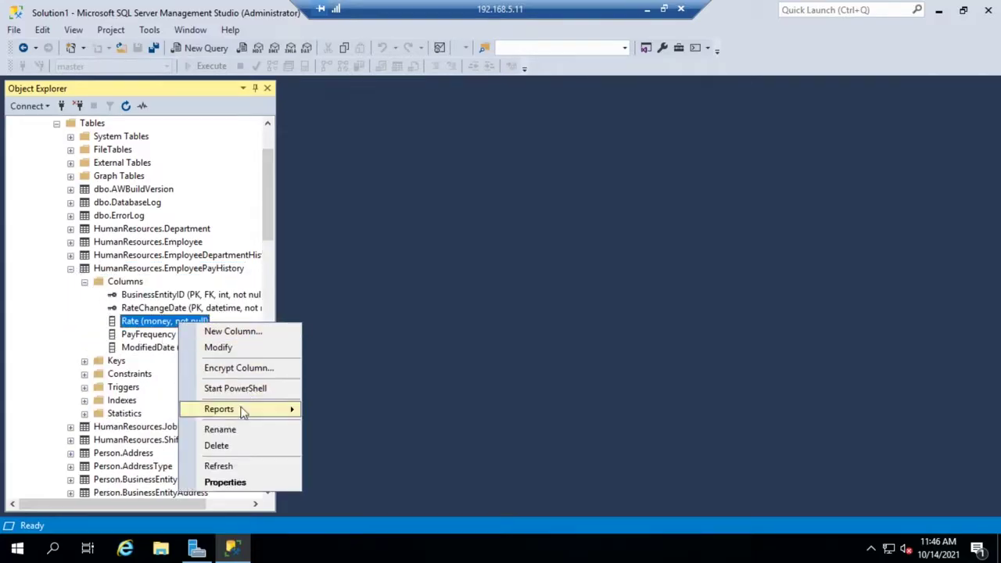
pyautogui.click(243, 373)
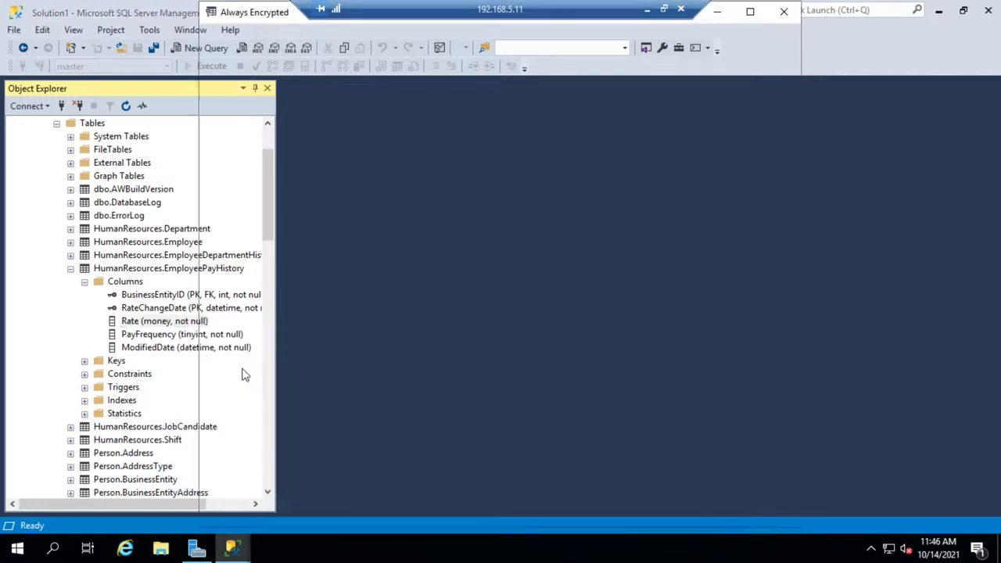
pyautogui.click(693, 510)
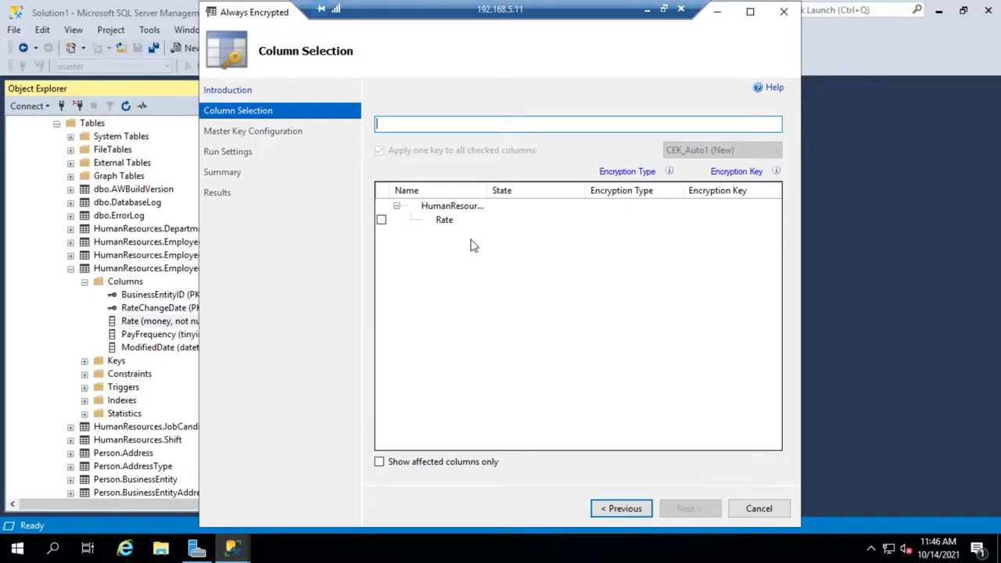
# Include the Rate column with the Randomized encryption type and continue to the master key configuration
pyautogui.click(382, 222)
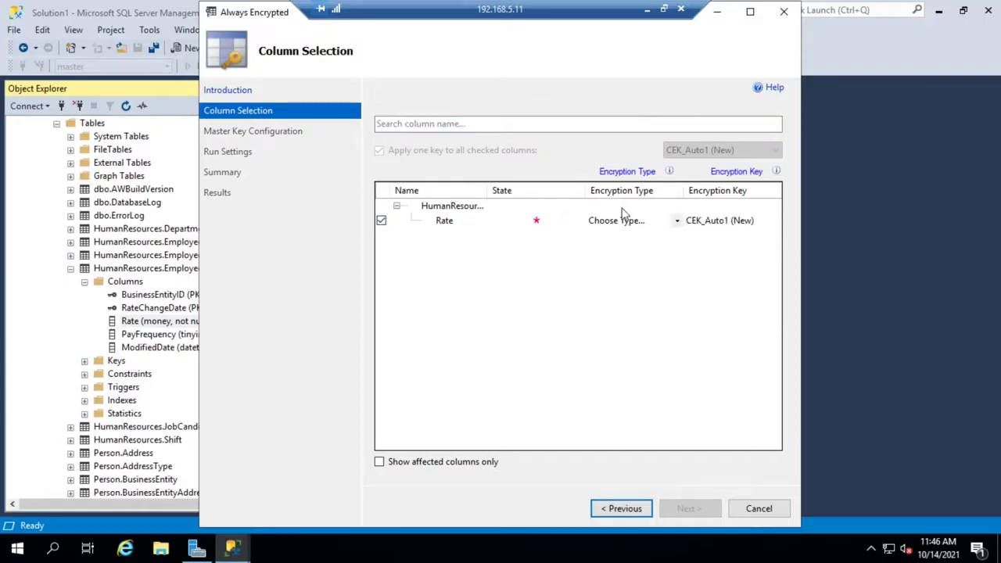
pyautogui.click(678, 225)
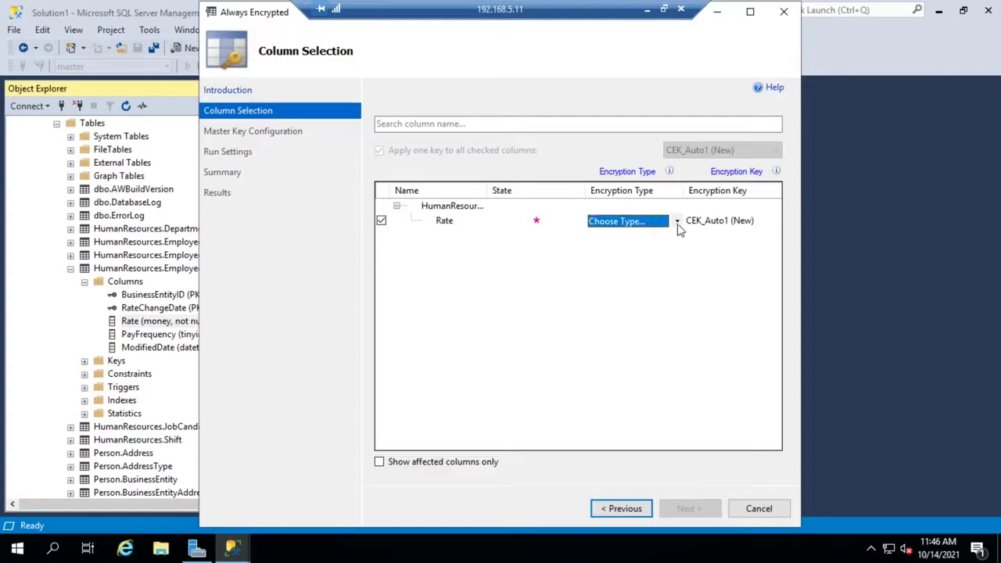
pyautogui.click(679, 225)
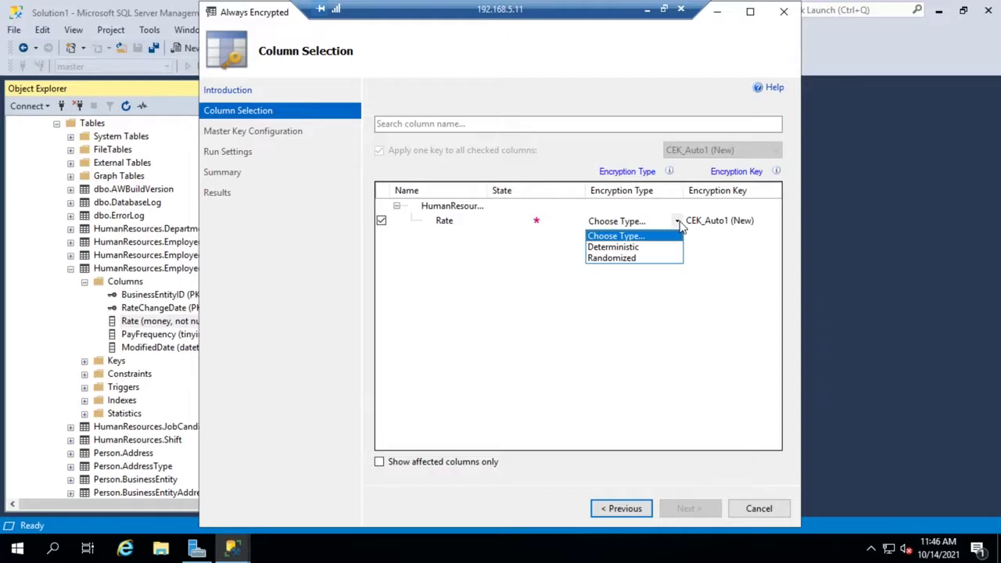
pyautogui.click(640, 259)
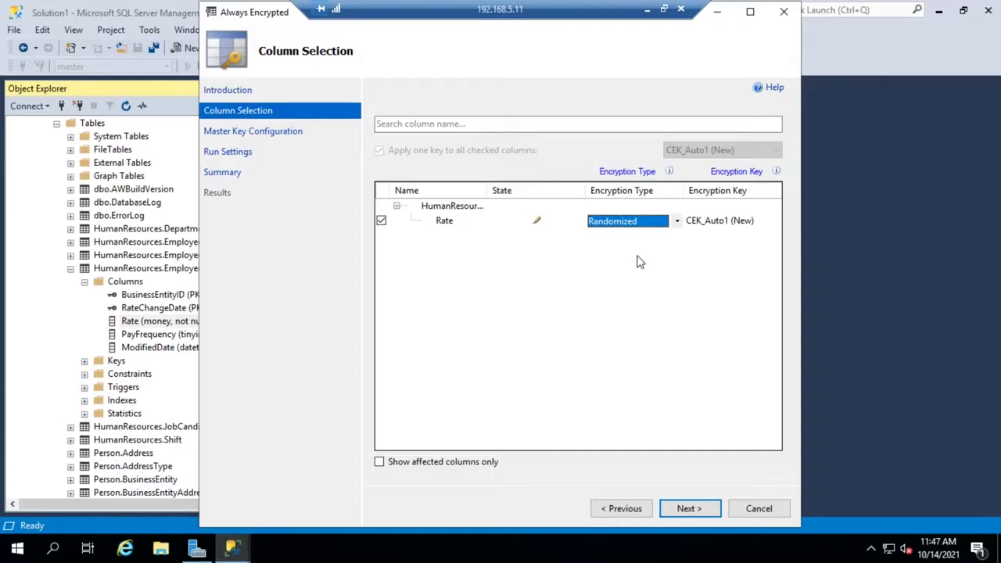
pyautogui.click(670, 172)
pyautogui.click(686, 509)
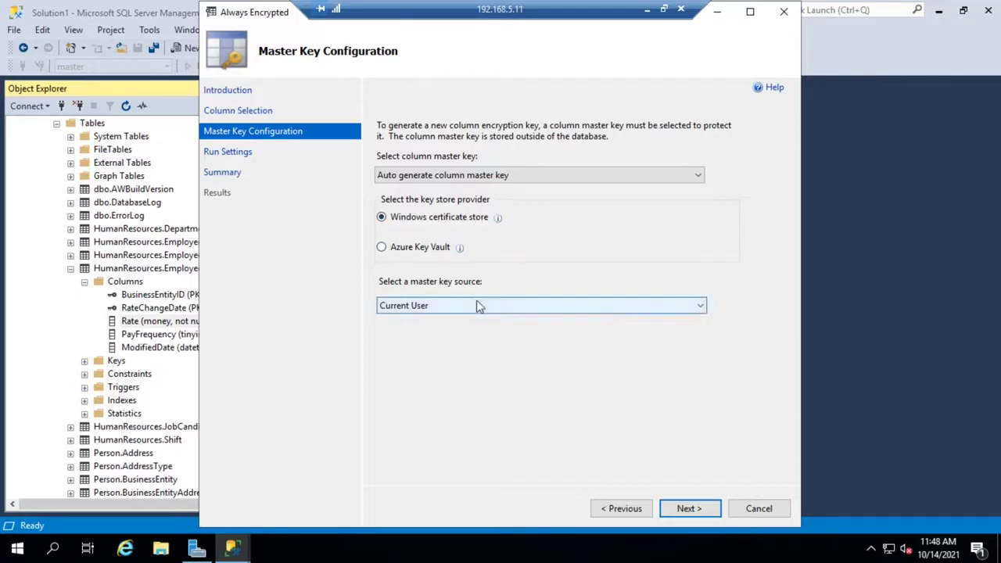
# Keep the auto-generated master key in the Windows certificate store for Current User and run the encryption immediately
pyautogui.click(510, 305)
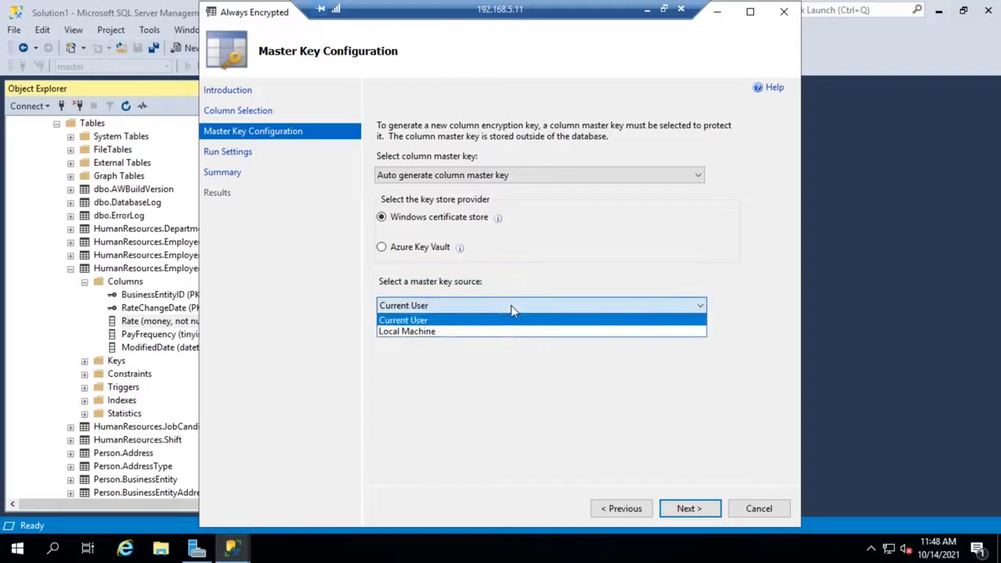
pyautogui.click(453, 303)
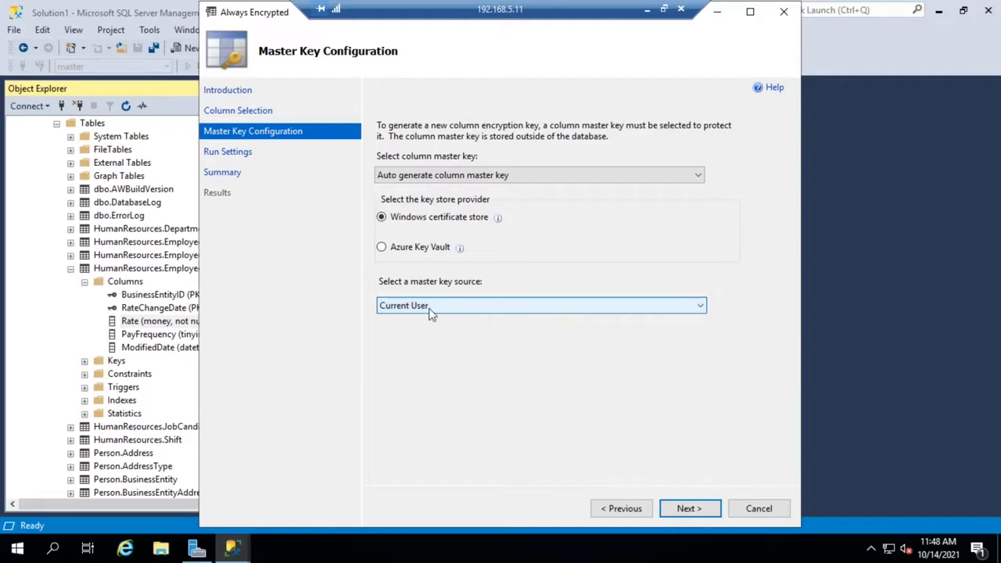
pyautogui.click(694, 509)
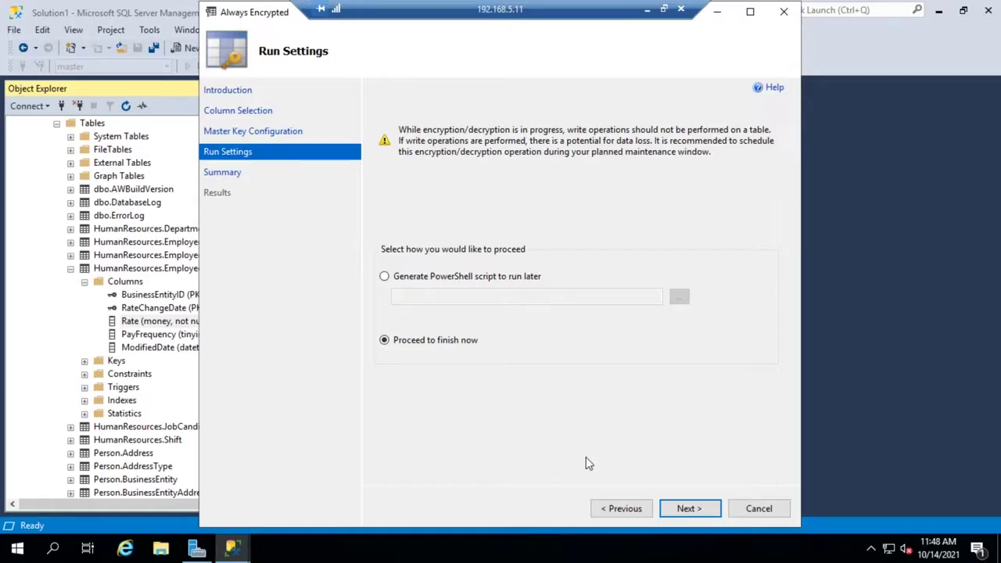
pyautogui.click(690, 509)
pyautogui.click(690, 509)
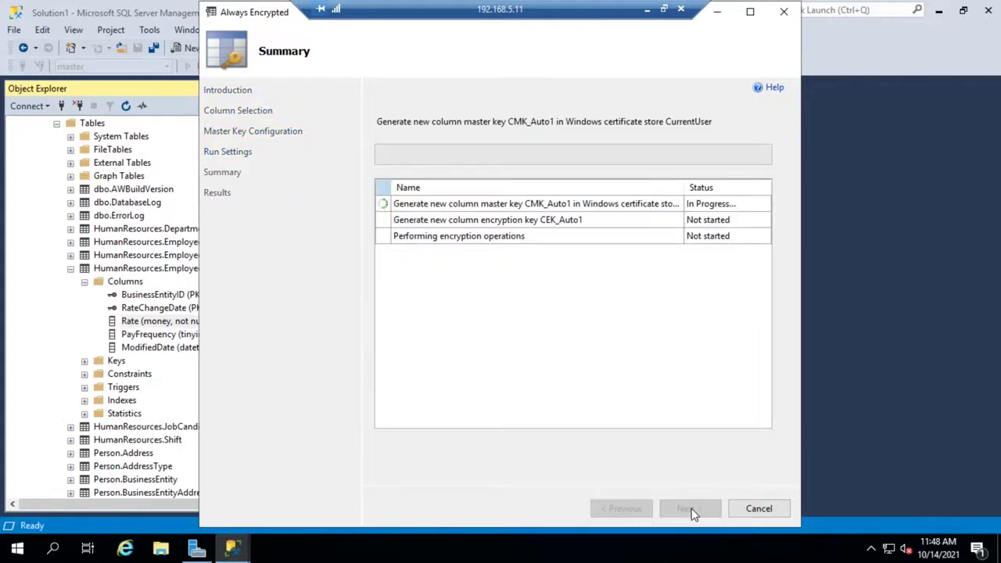